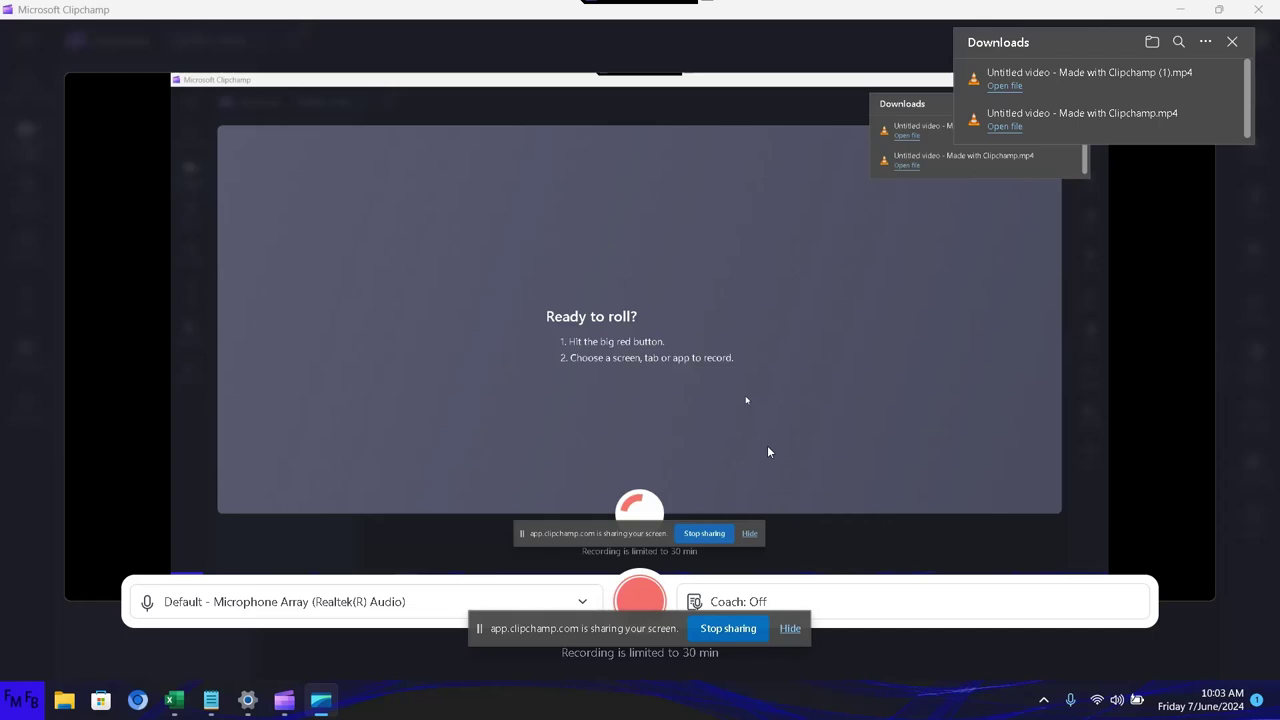
- Bring the untitled Notepad document to the front
left_click(211, 700)
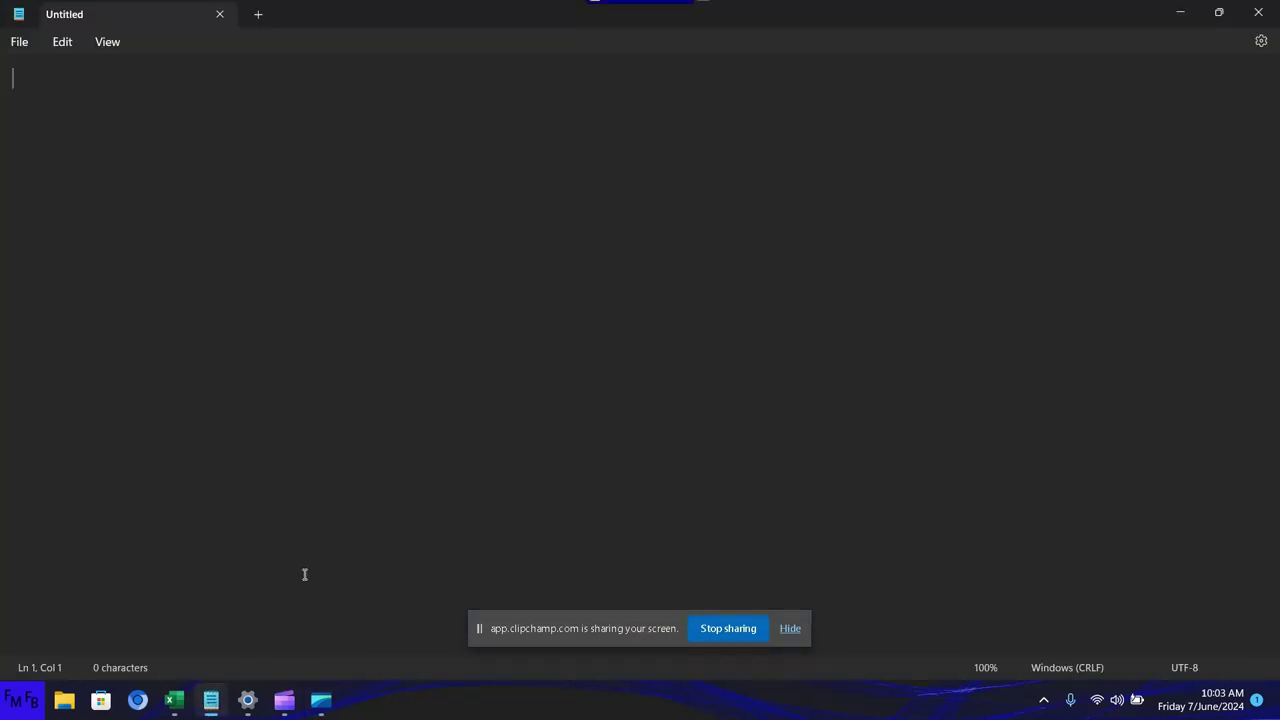
- Type the English/Spanish intro on importing data into Excel without adding it to a sheet
type("In this vi")
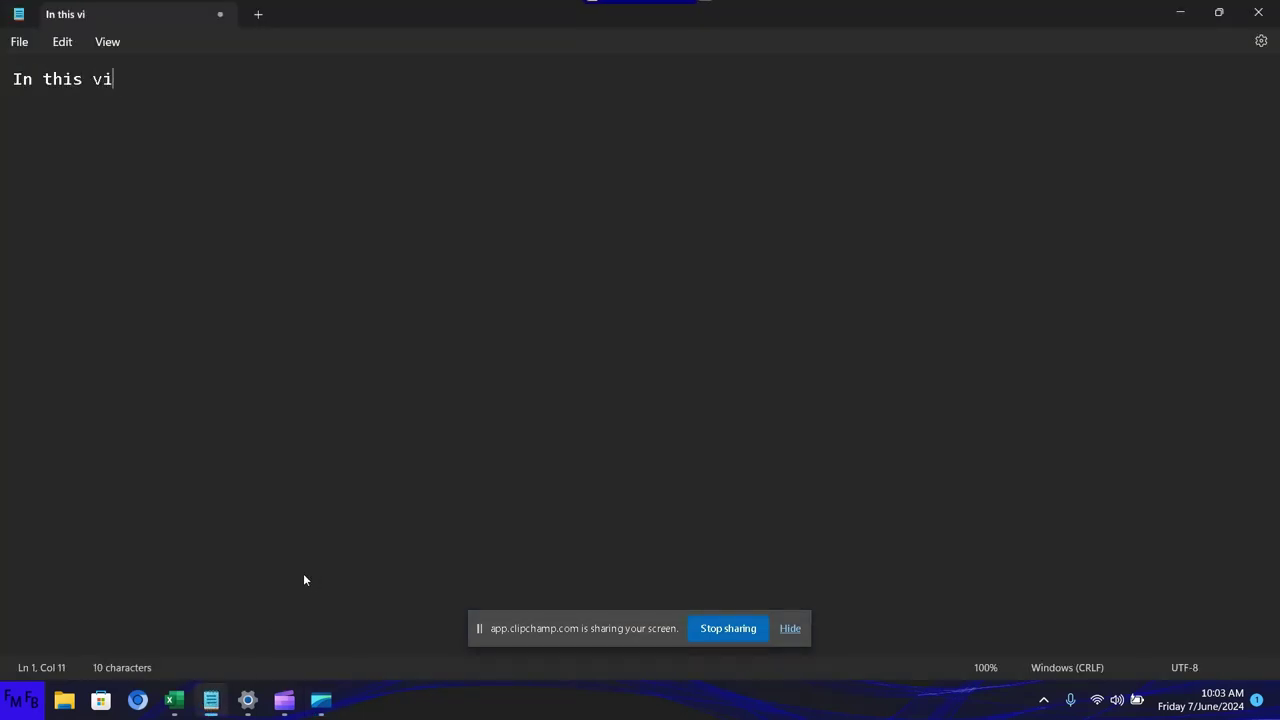
type("deo, I wi")
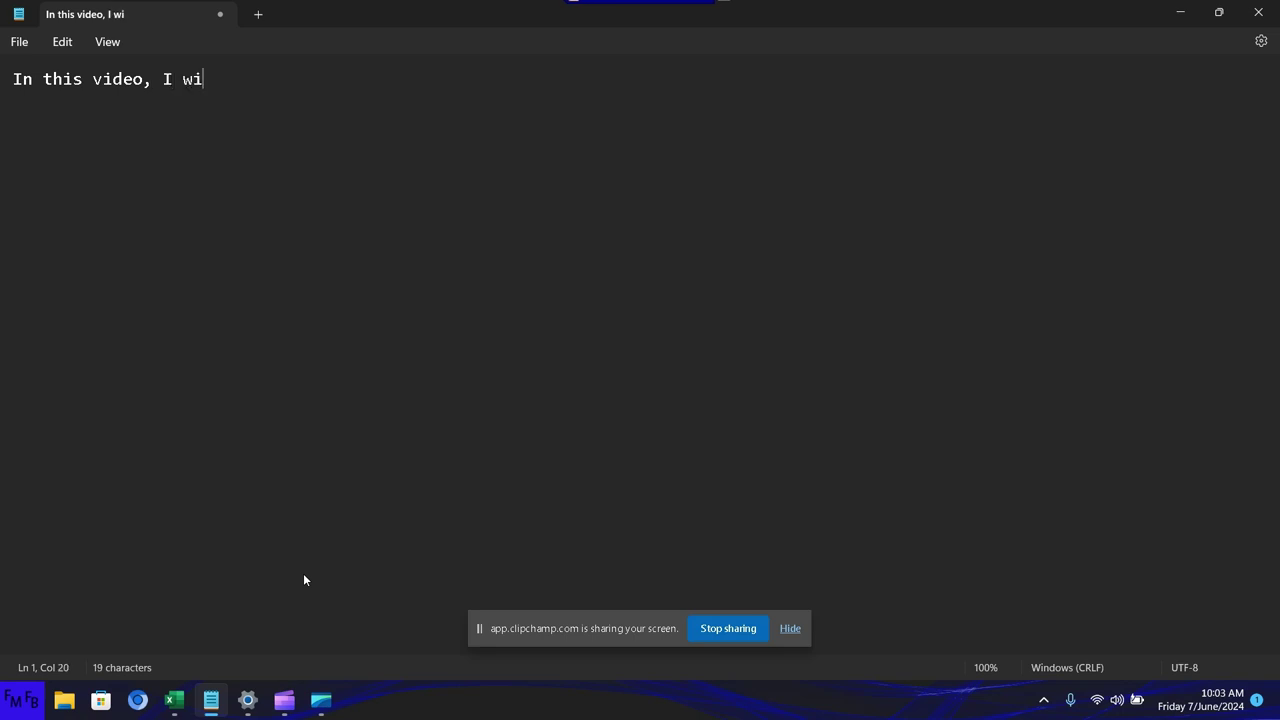
type("ll show you ")
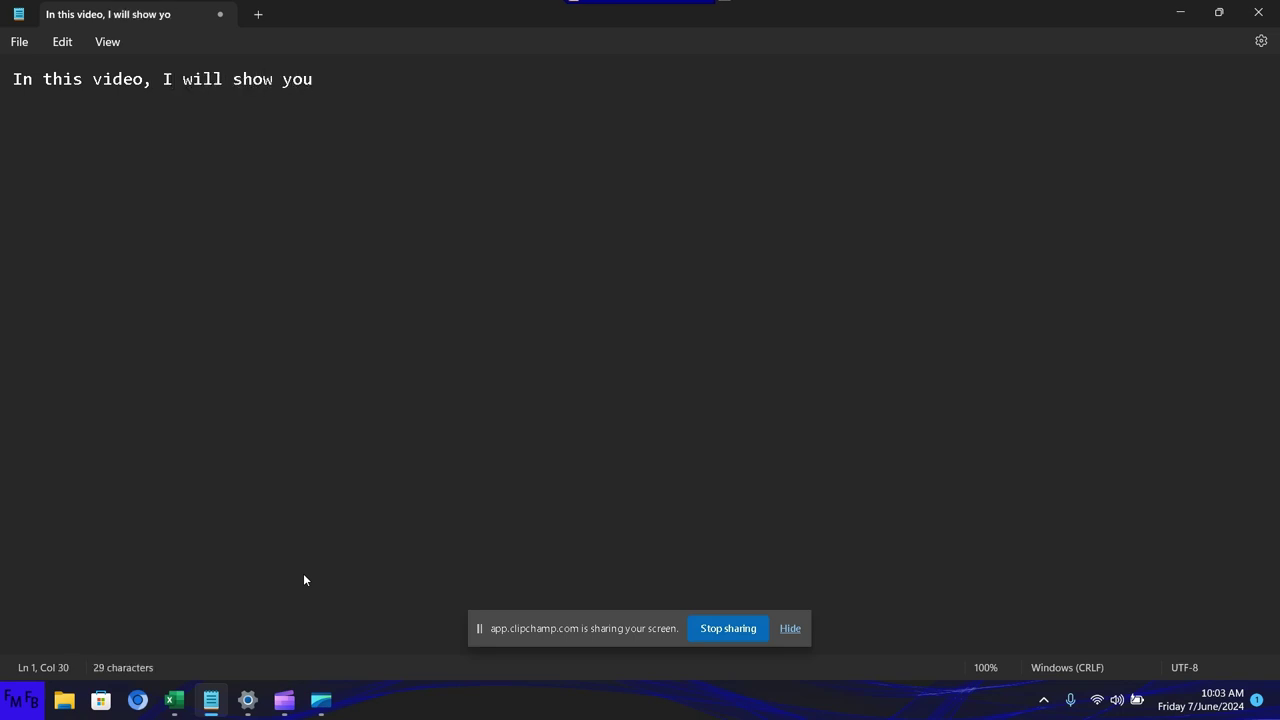
type("how to ")
type("im")
type("port data i")
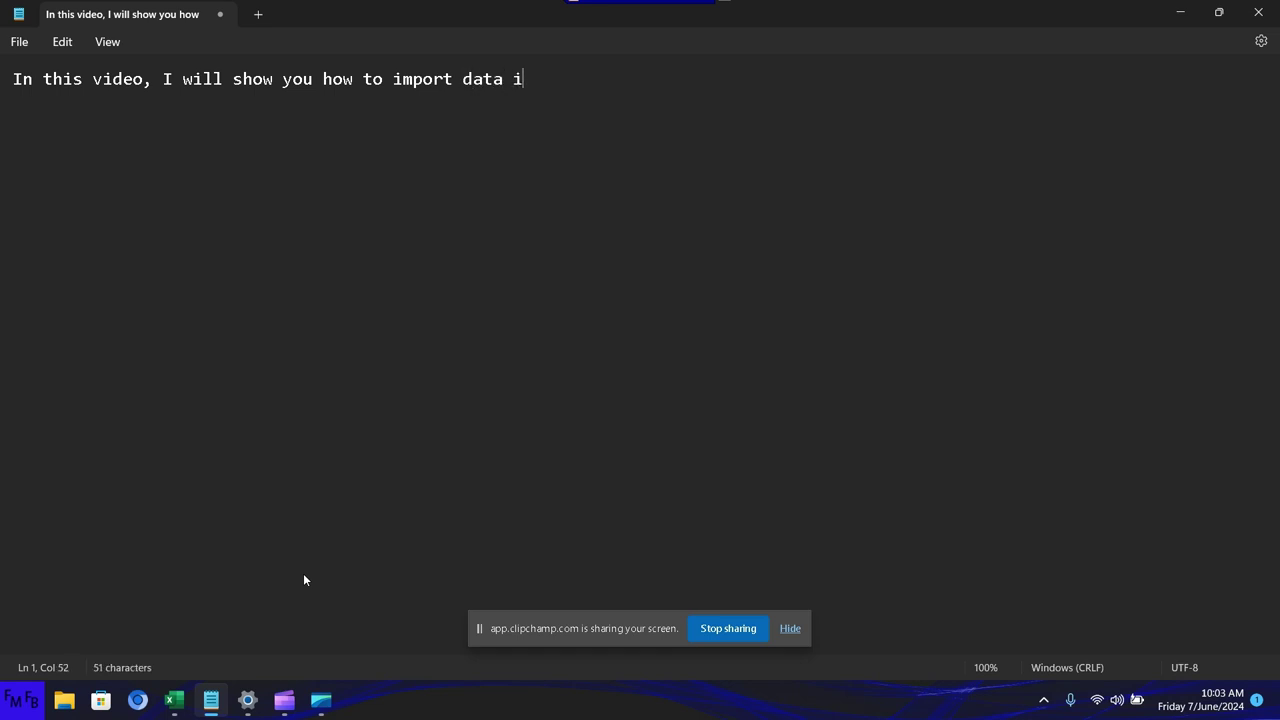
type("nto excel")
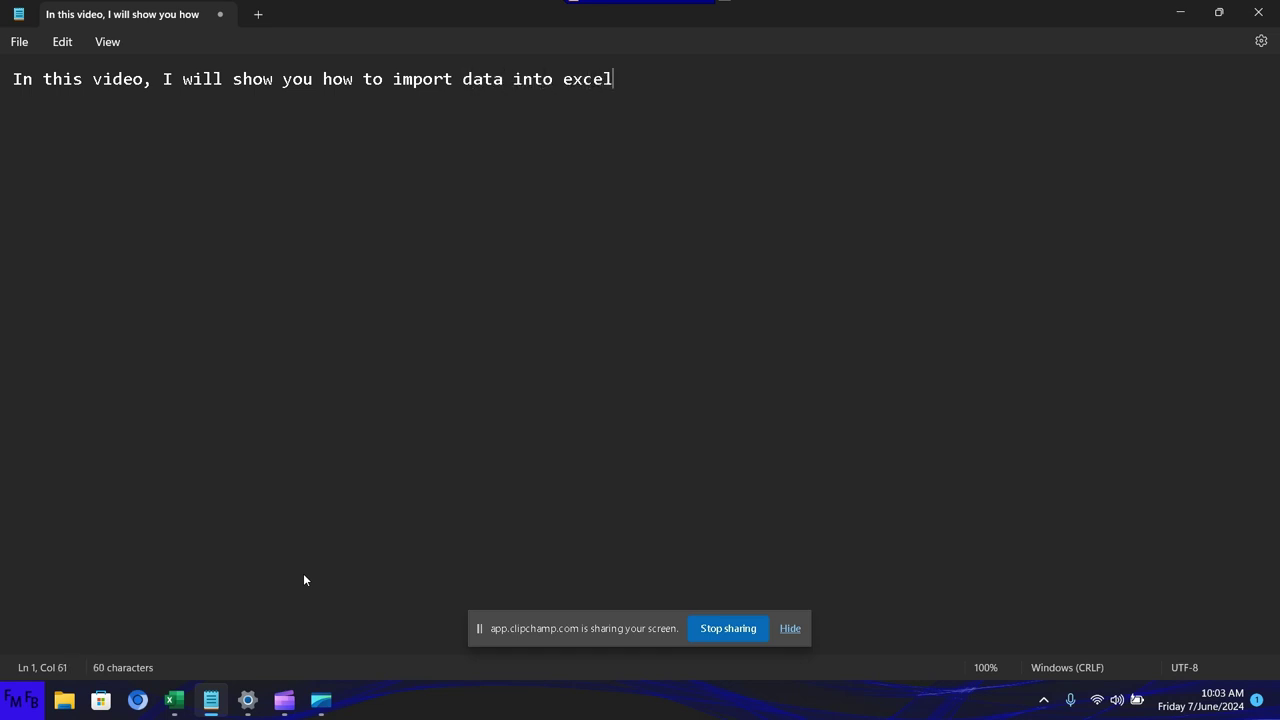
type(", without ")
type("adding ")
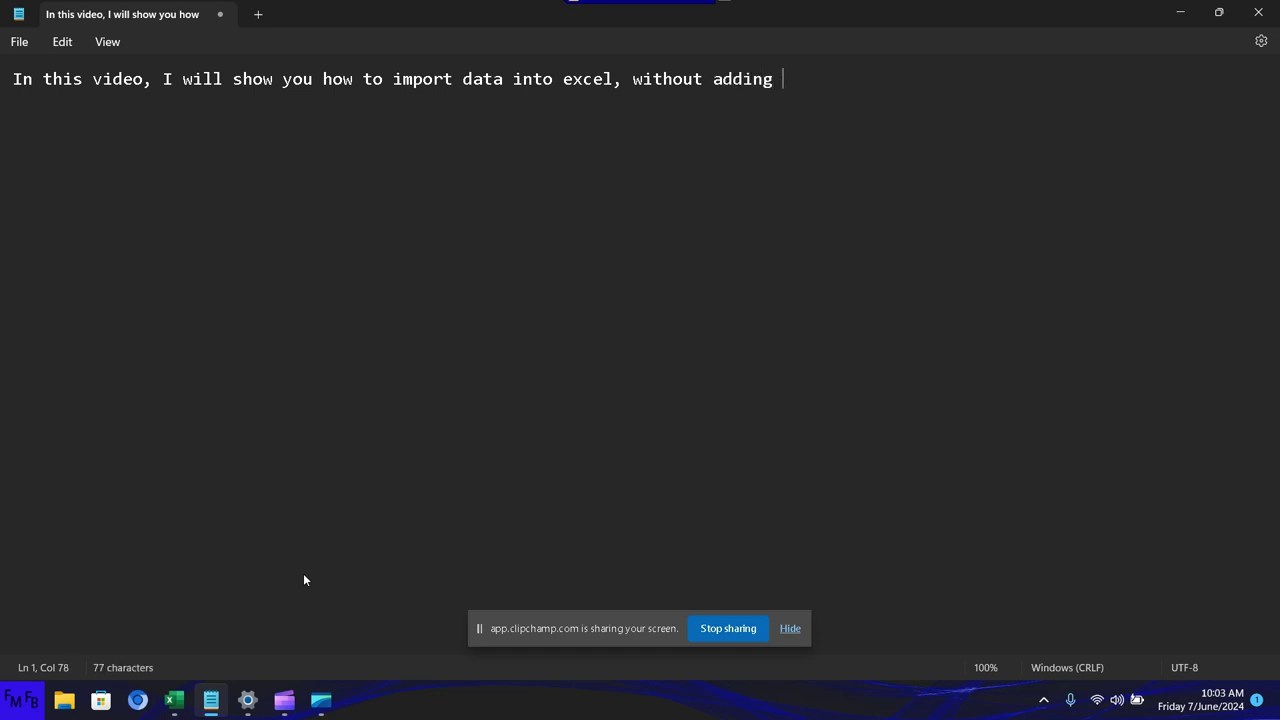
type("it to a ")
type("sheet in")
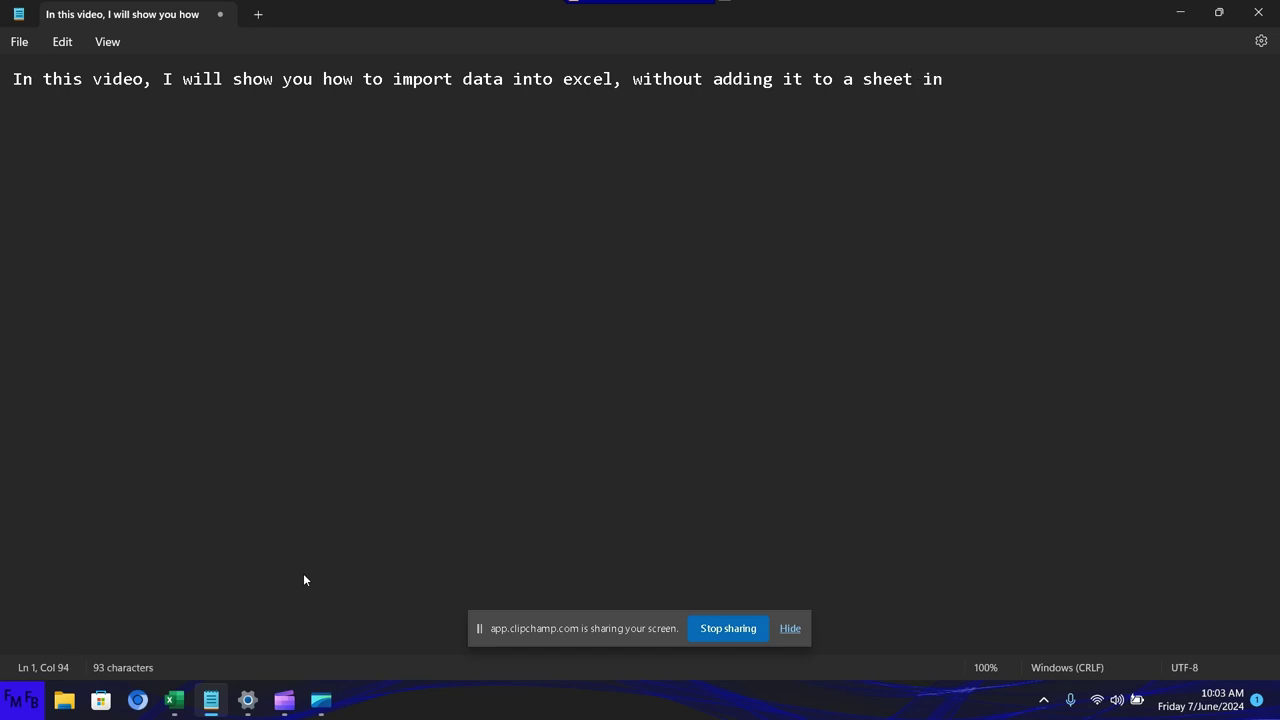
type(" the work")
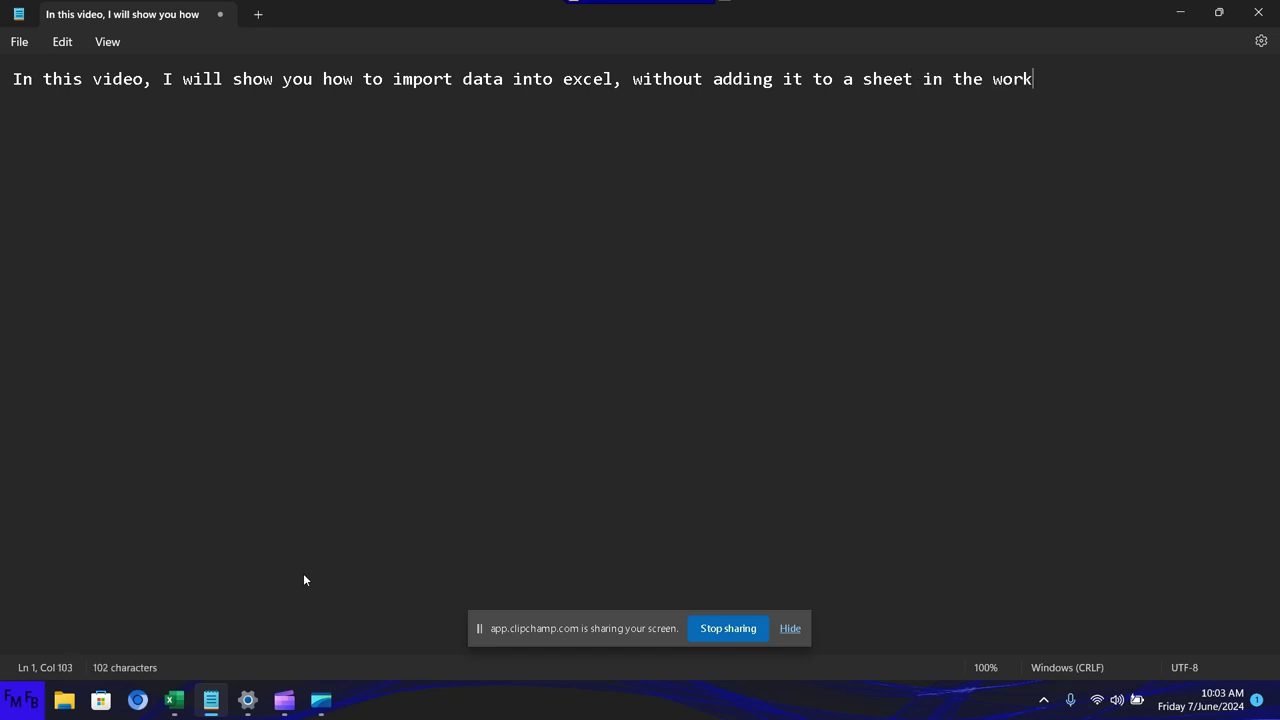
type("book./")
type("En es")
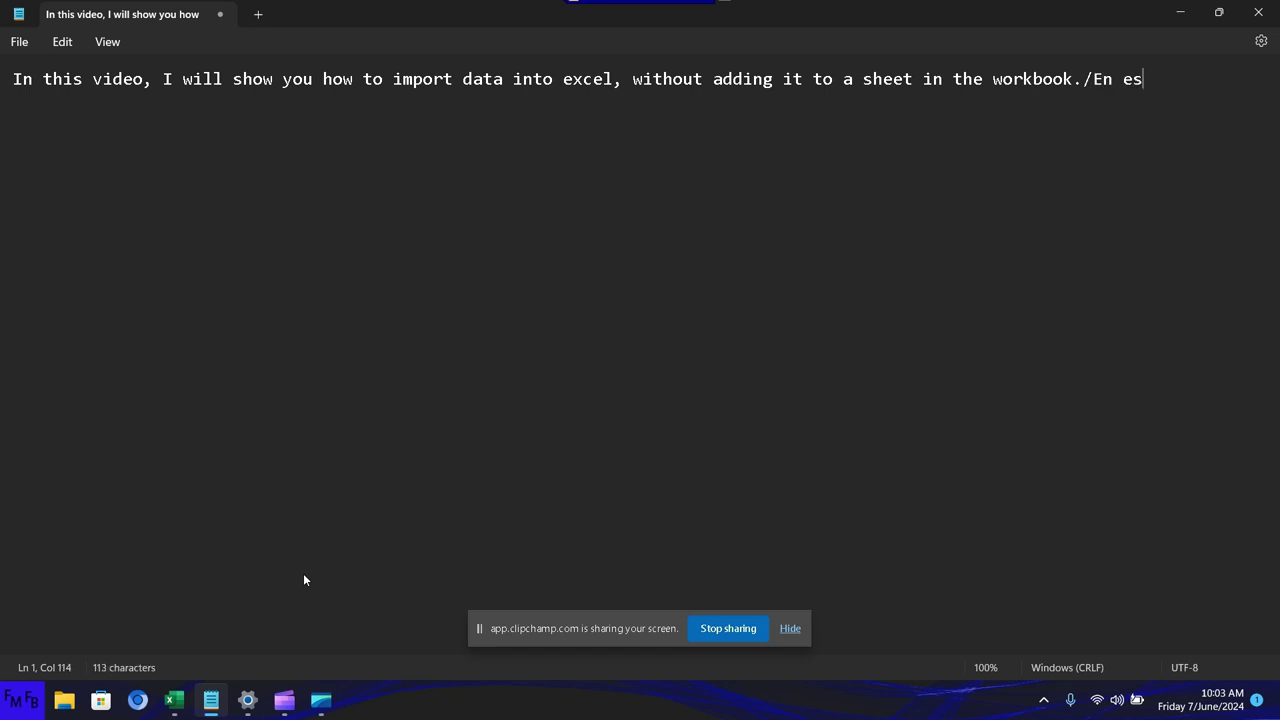
type("te video, ")
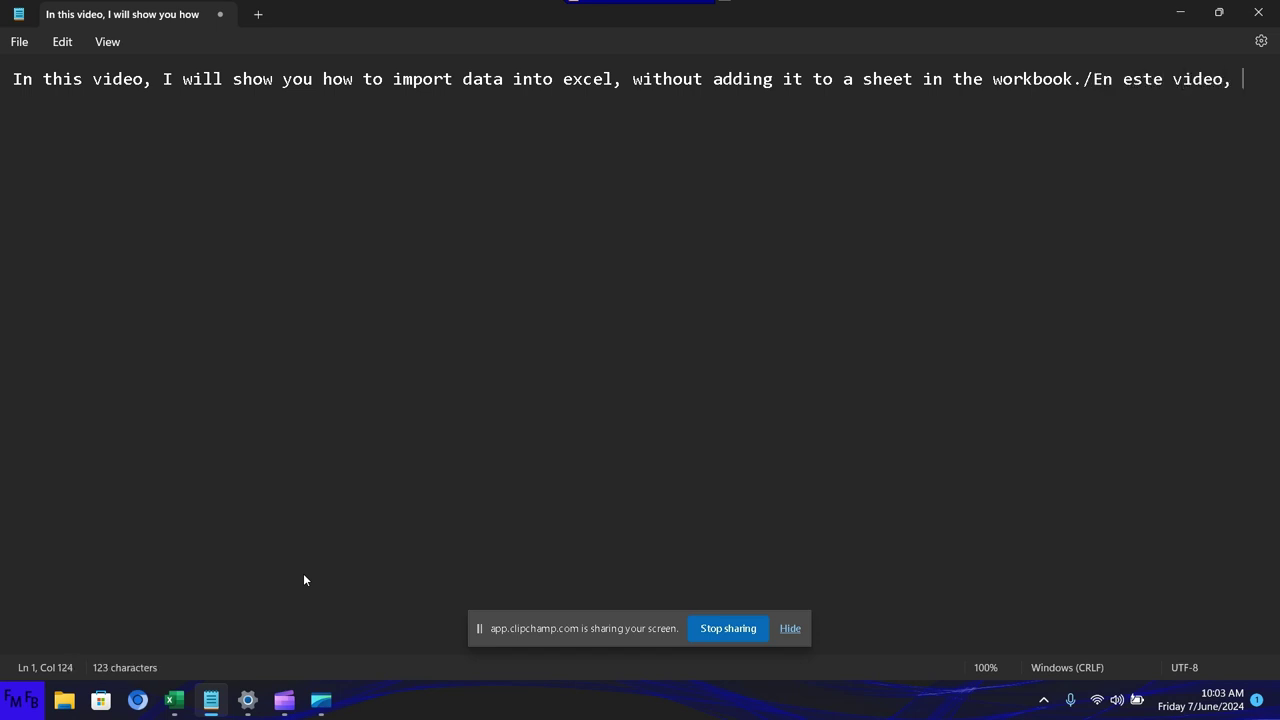
type("yo les mostraré ")
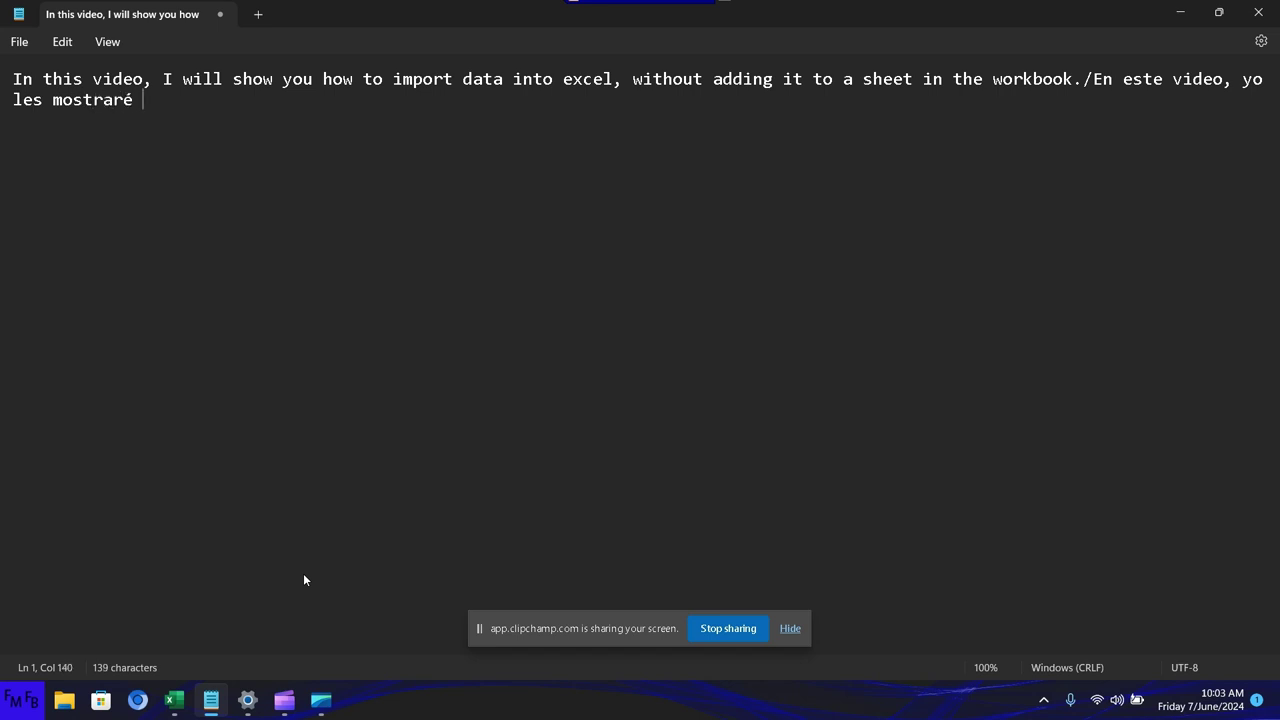
type("como agreg")
type("ar in")
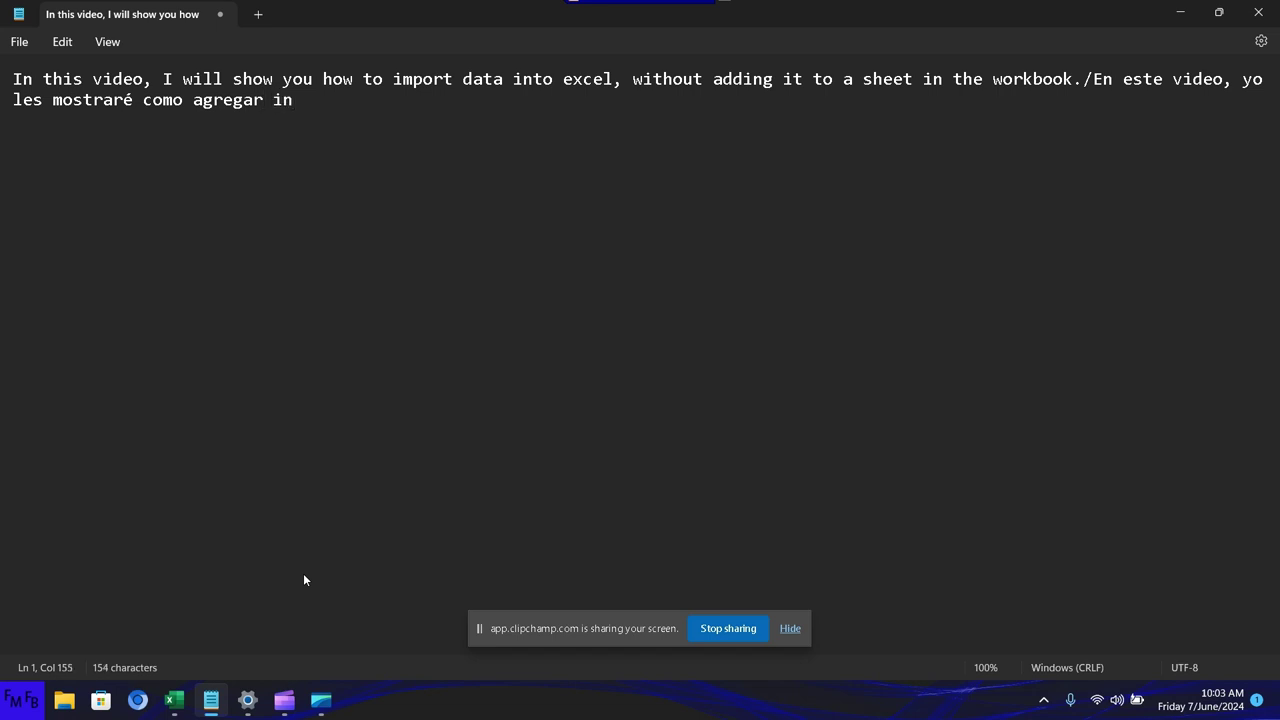
type("formaci")
type("ón ")
type("a Exce")
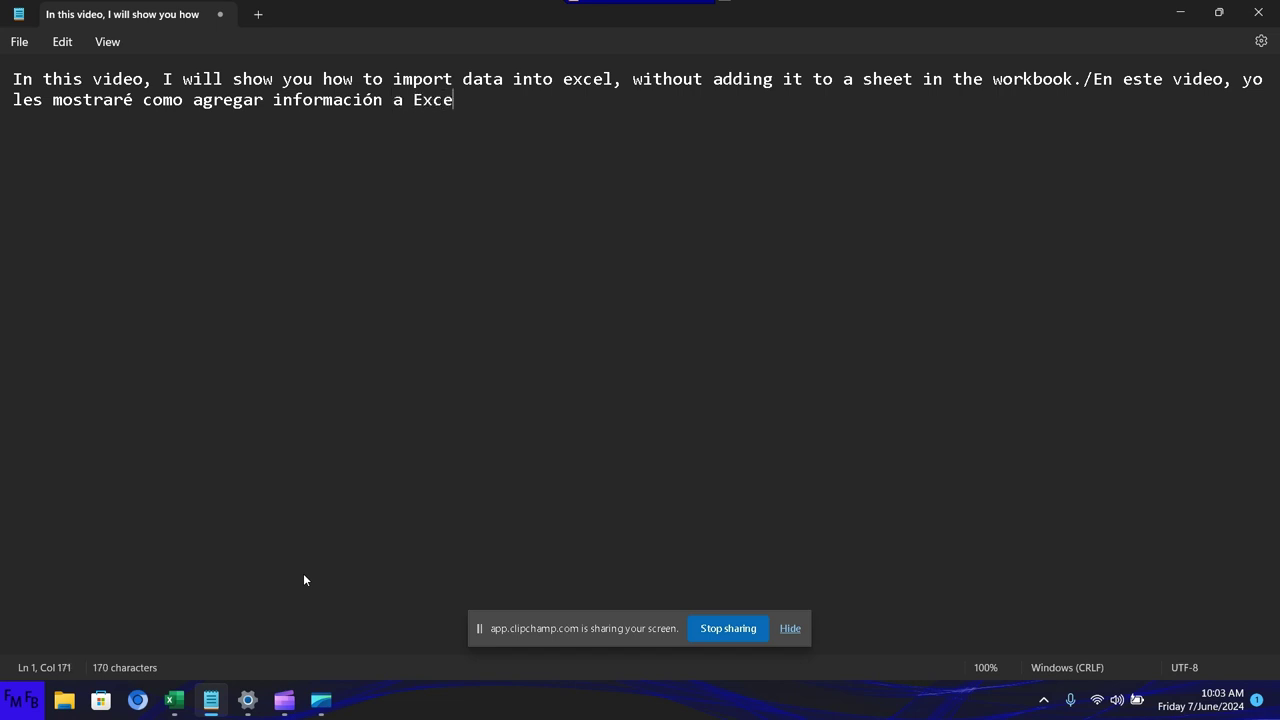
type("l, sin ")
type("agregar es")
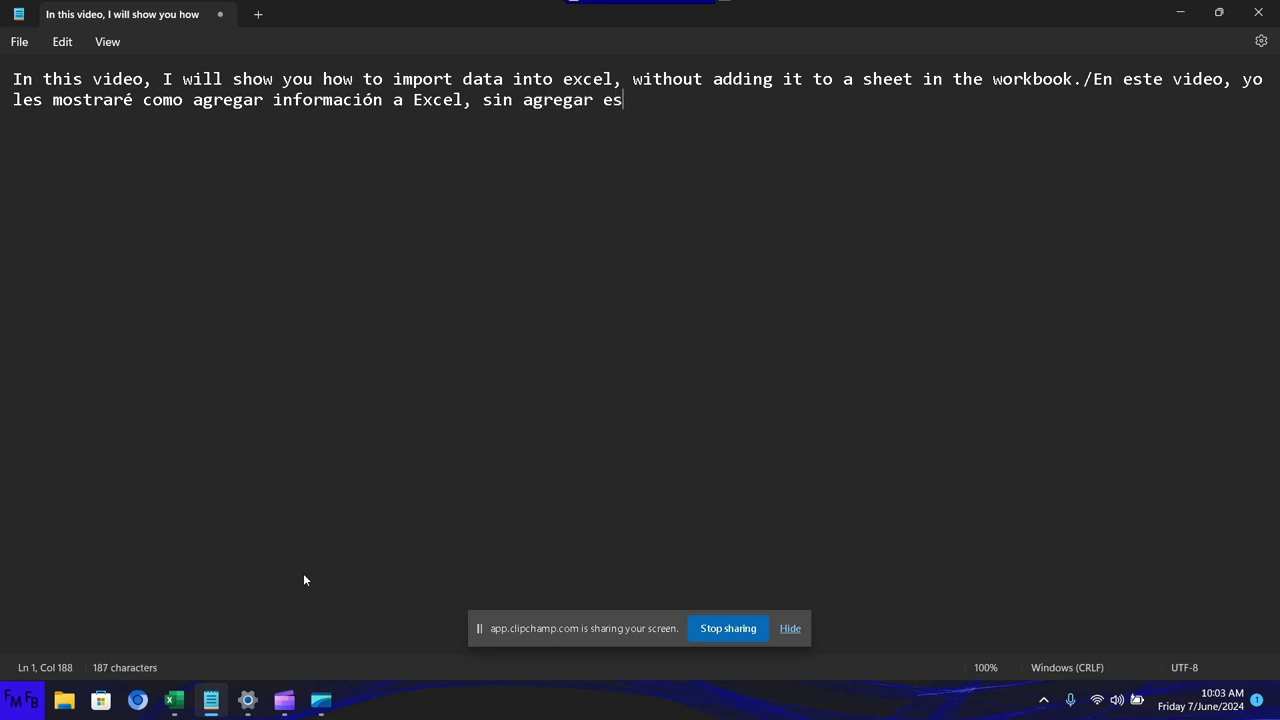
type("a informa")
type("ció")
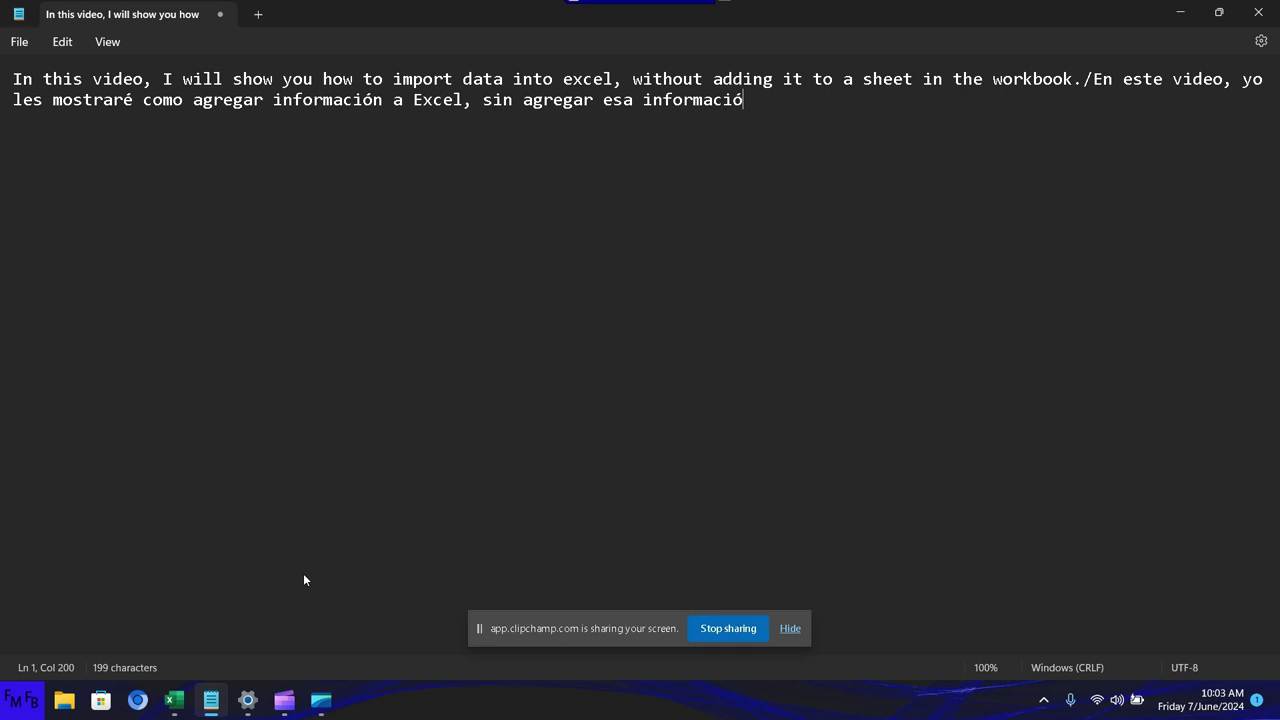
type("n a una")
type(" hoja de c")
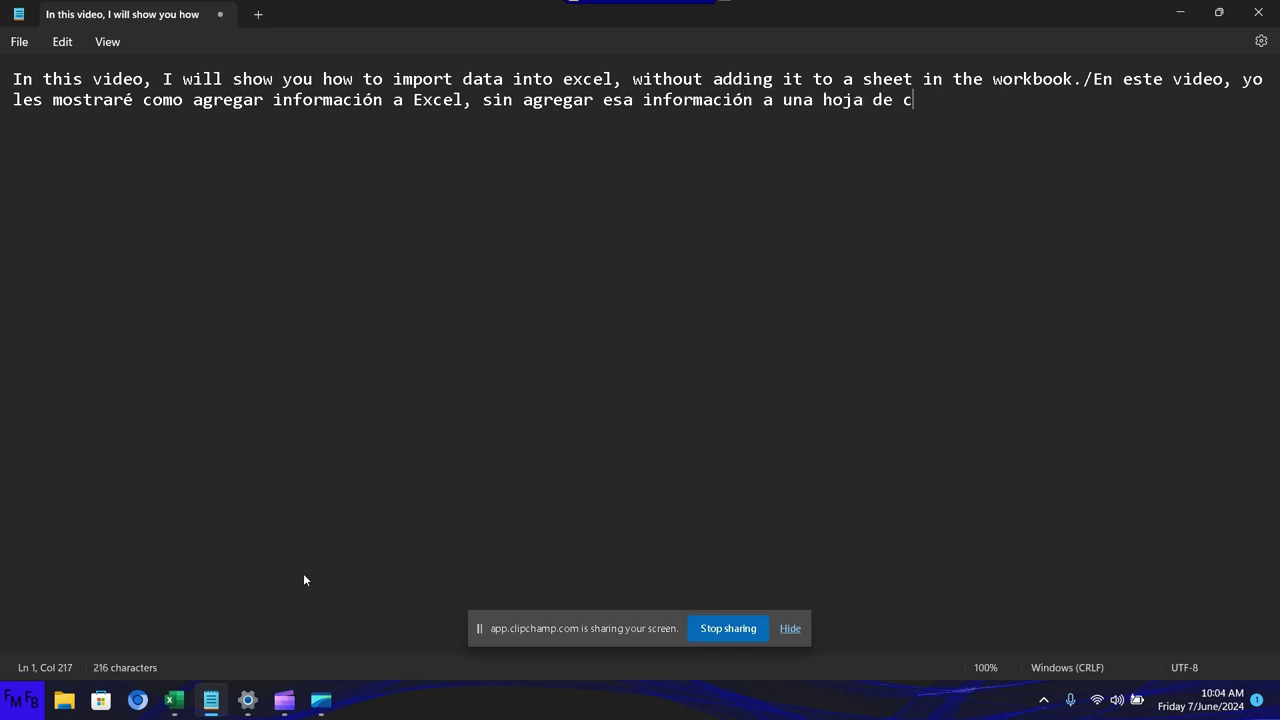
type("álc")
type("ulo en ")
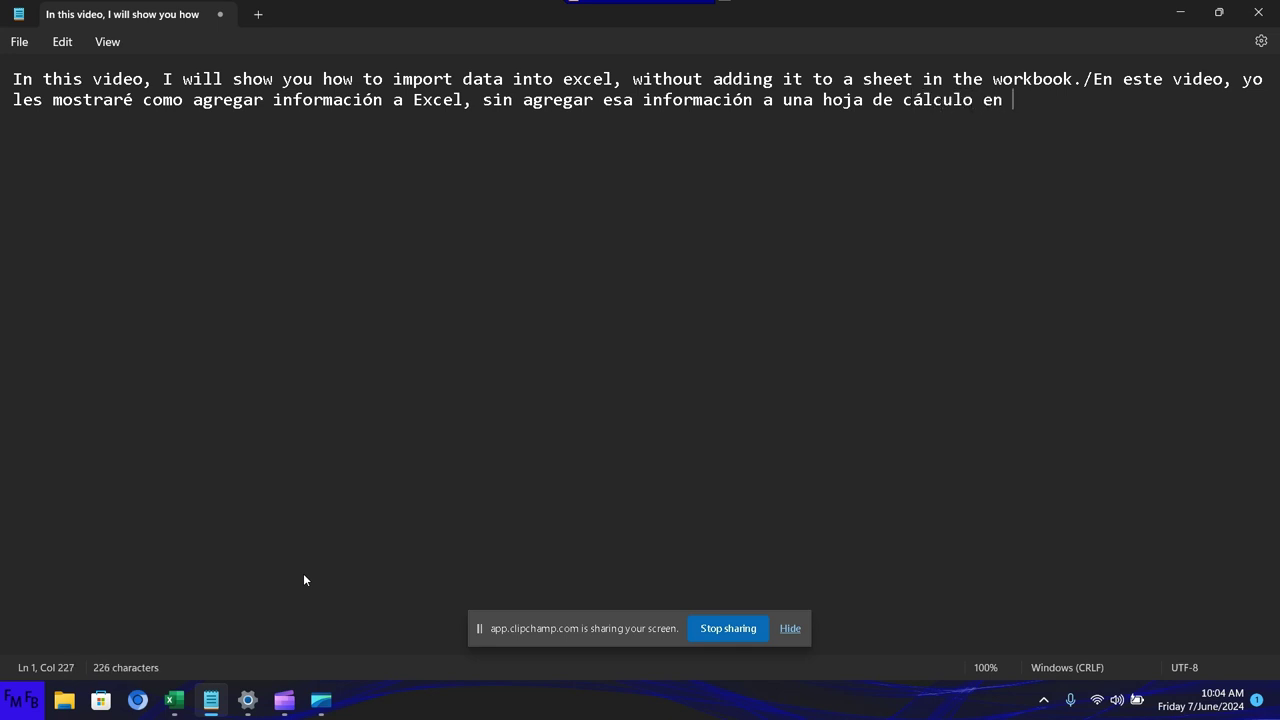
type("el a")
type("rchivo d")
type("e Excel.")
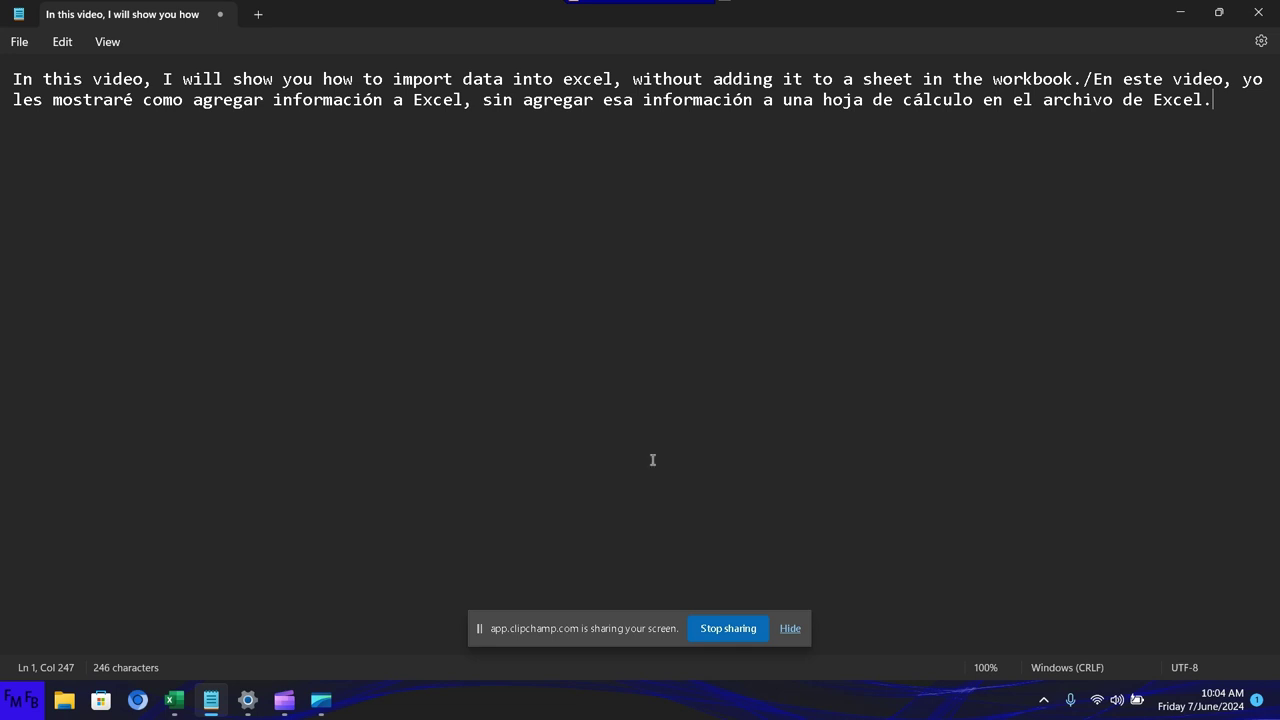
key("alt+Tab")
- Switch to the Book1 workbook and open the Save As folder browser
key("Tab")
key("Tab")
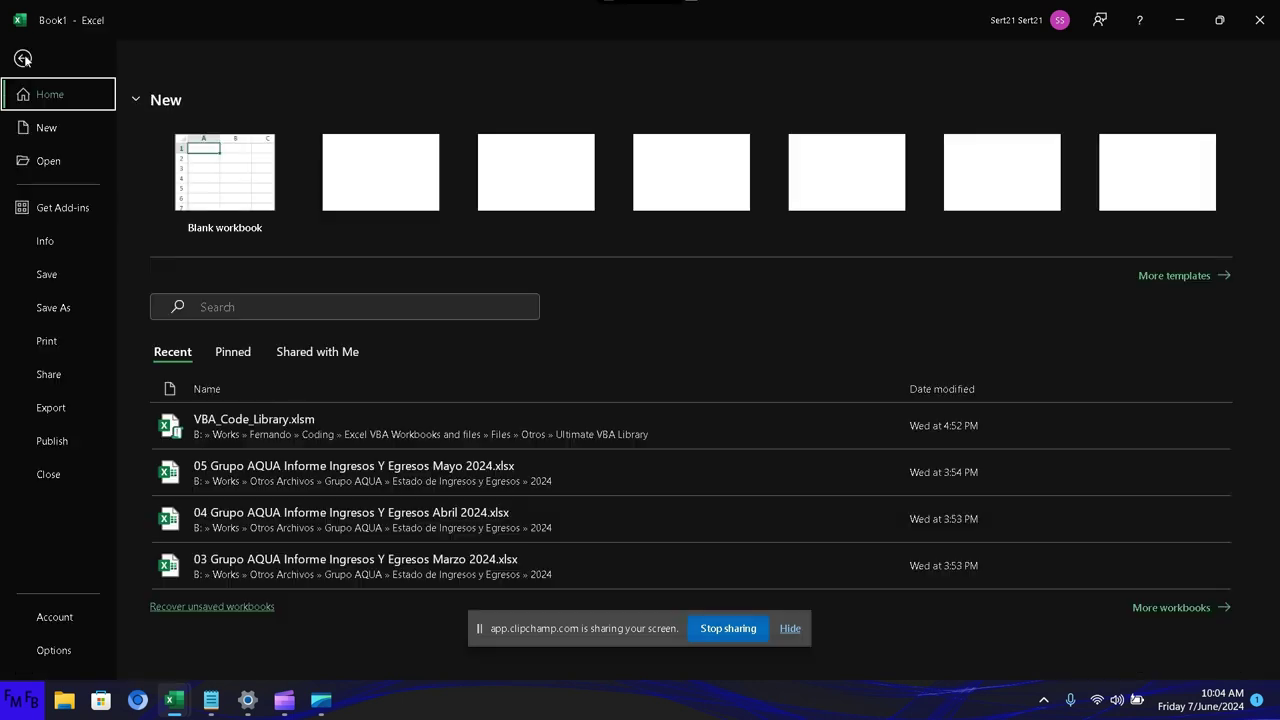
left_click(26, 55)
left_click(72, 307)
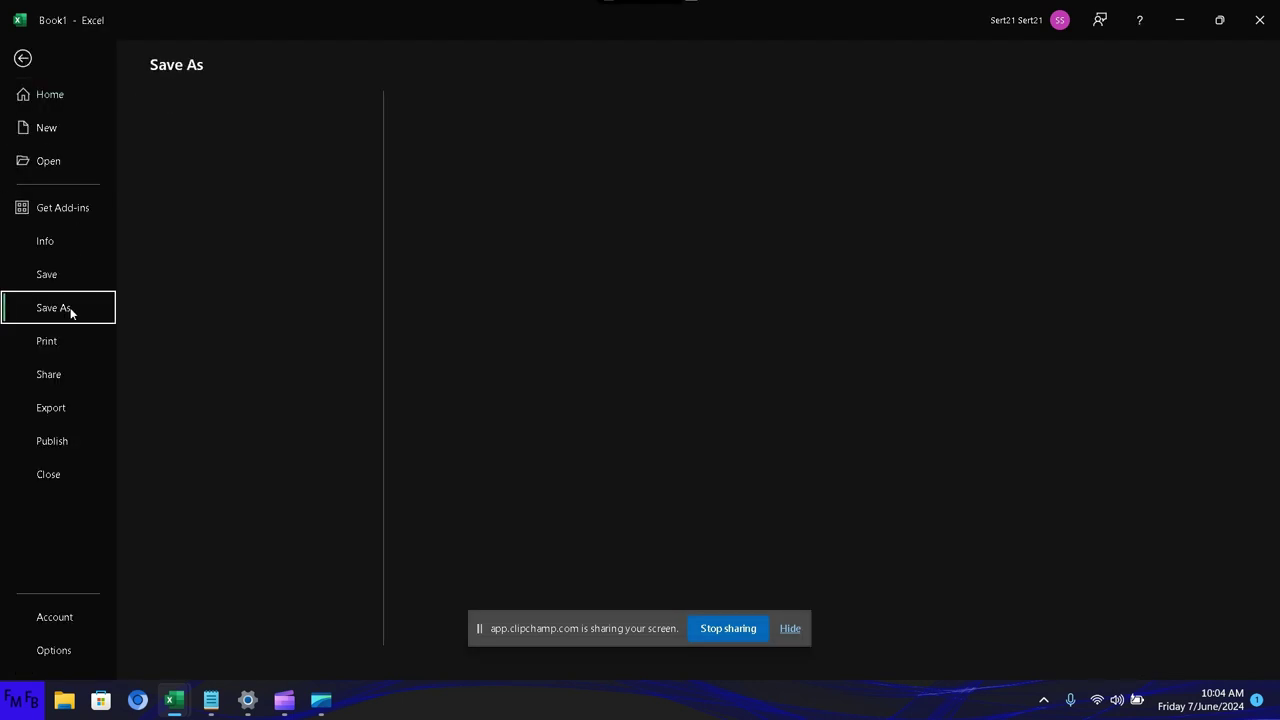
left_click(200, 387)
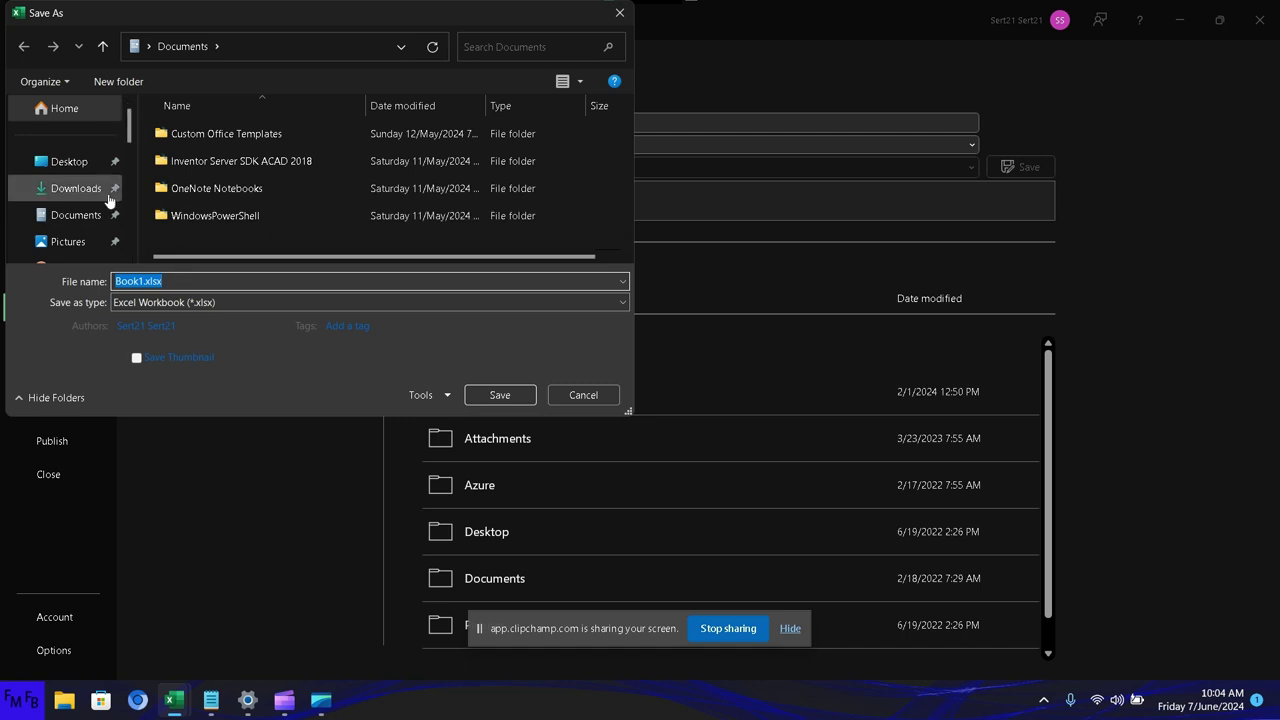
scroll(100, 214, "down", 1)
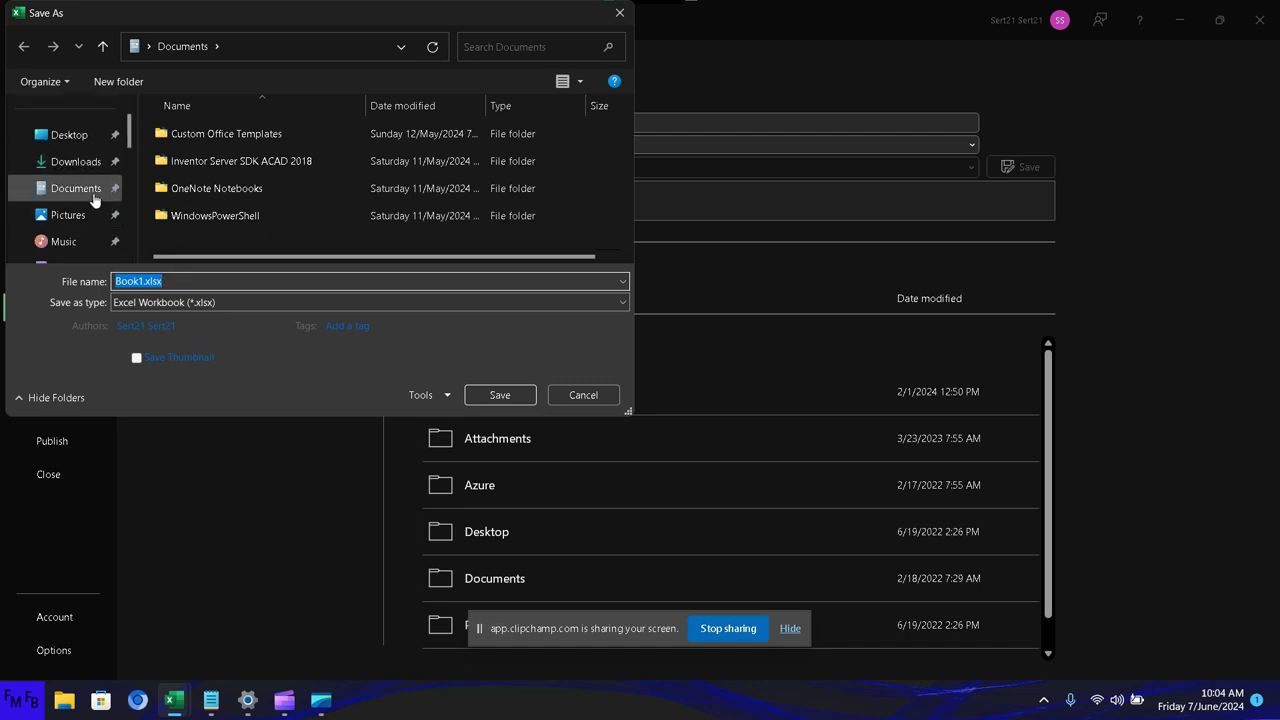
scroll(95, 200, "down", 1)
scroll(92, 198, "down", 1)
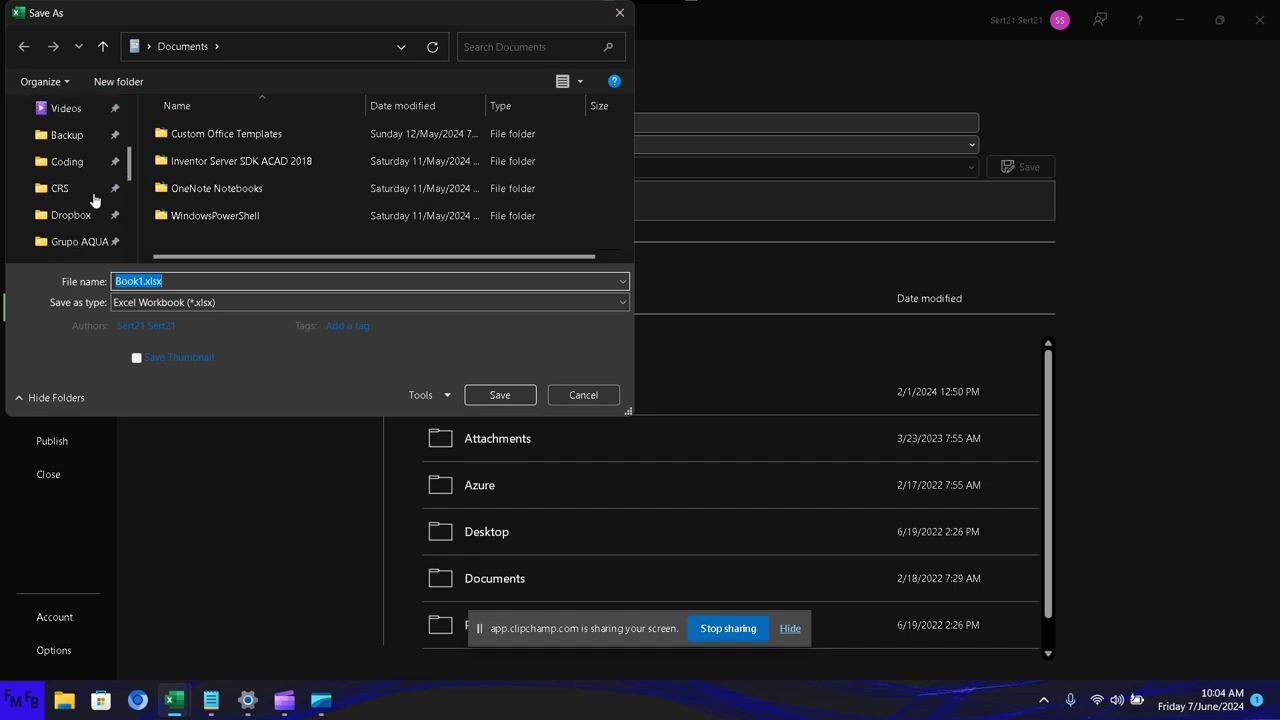
scroll(89, 196, "down", 1)
scroll(89, 196, "down", 1)
scroll(89, 196, "down", 2)
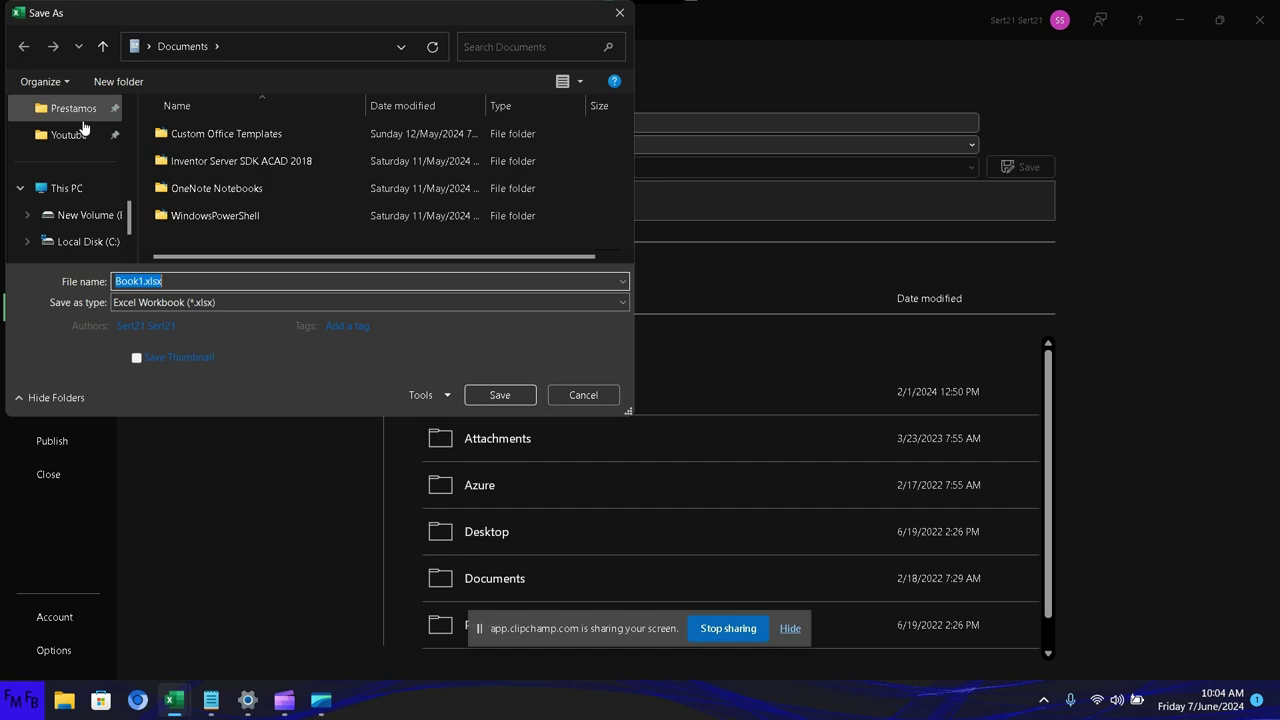
scroll(84, 127, "up", 1)
- Save the workbook as Prueba.xlsx in the Youtube\Files folder
left_click(72, 161)
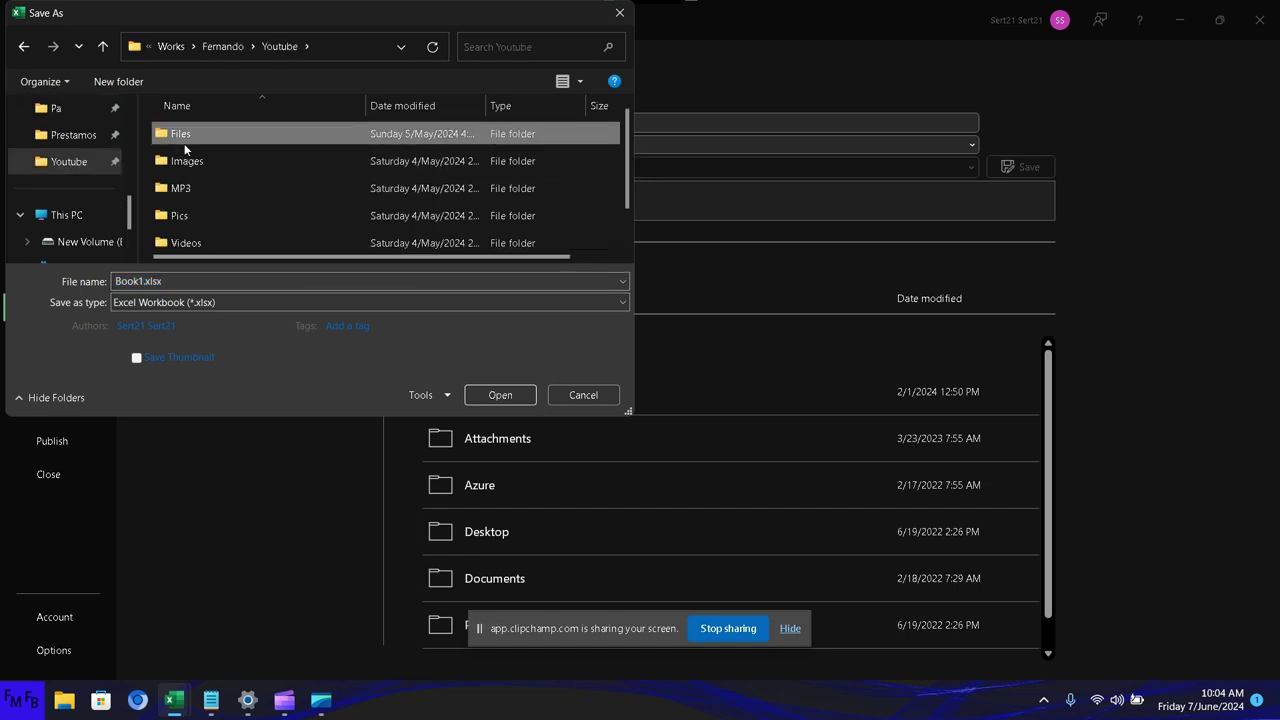
double_click(186, 134)
double_click(174, 279)
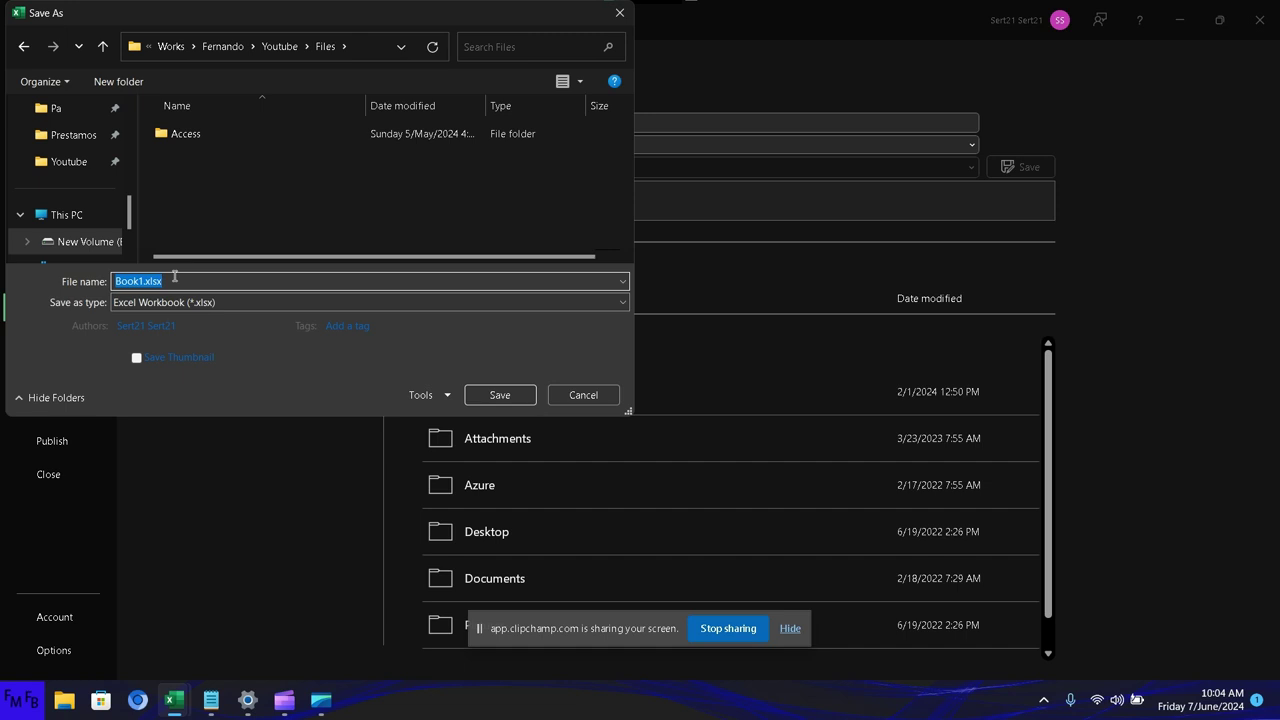
type("Prueba")
key("Return")
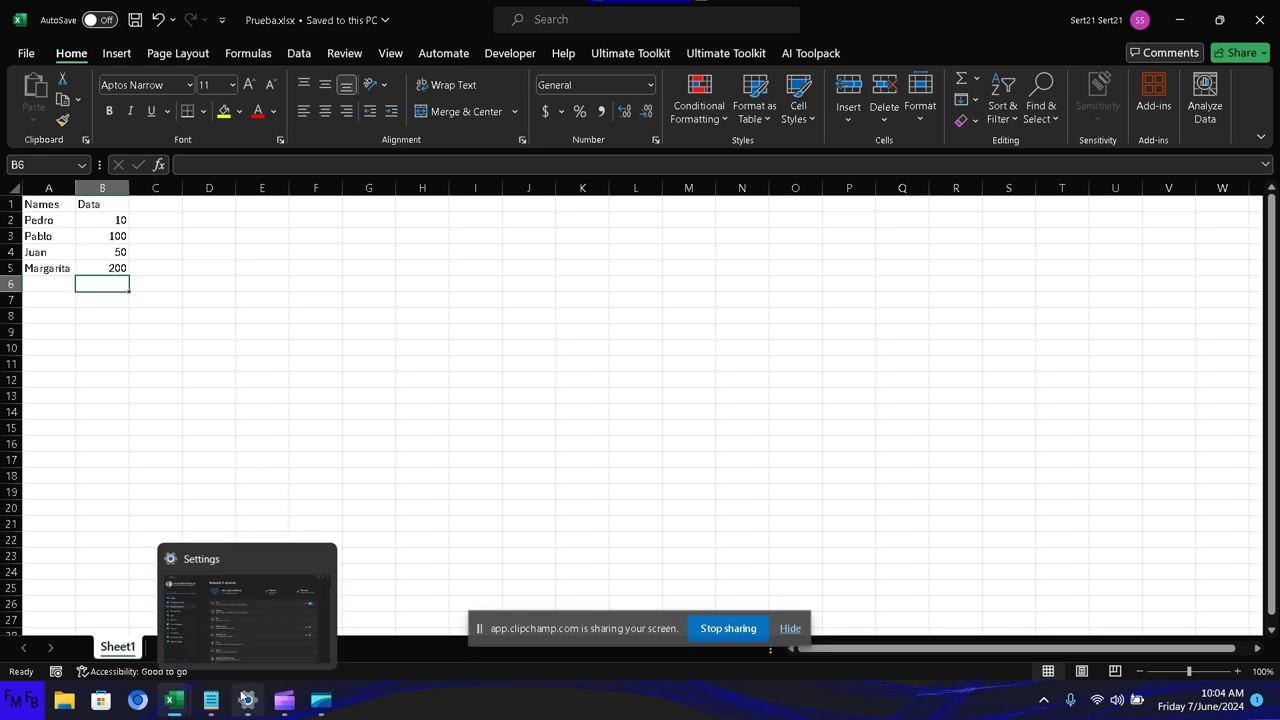
left_click(211, 700)
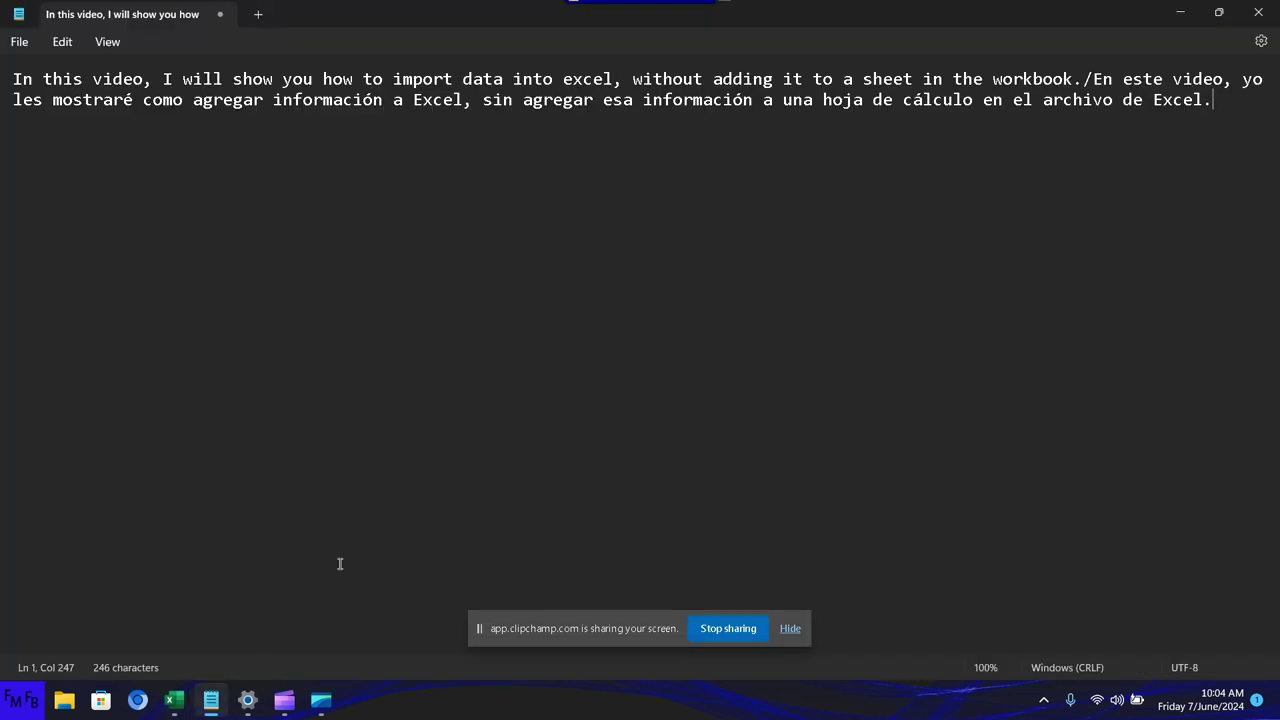
- Add a bilingual paragraph saying this is sample data and more data than a normal sheet fits works
key("Return")
type("This is j")
type("ust sample ")
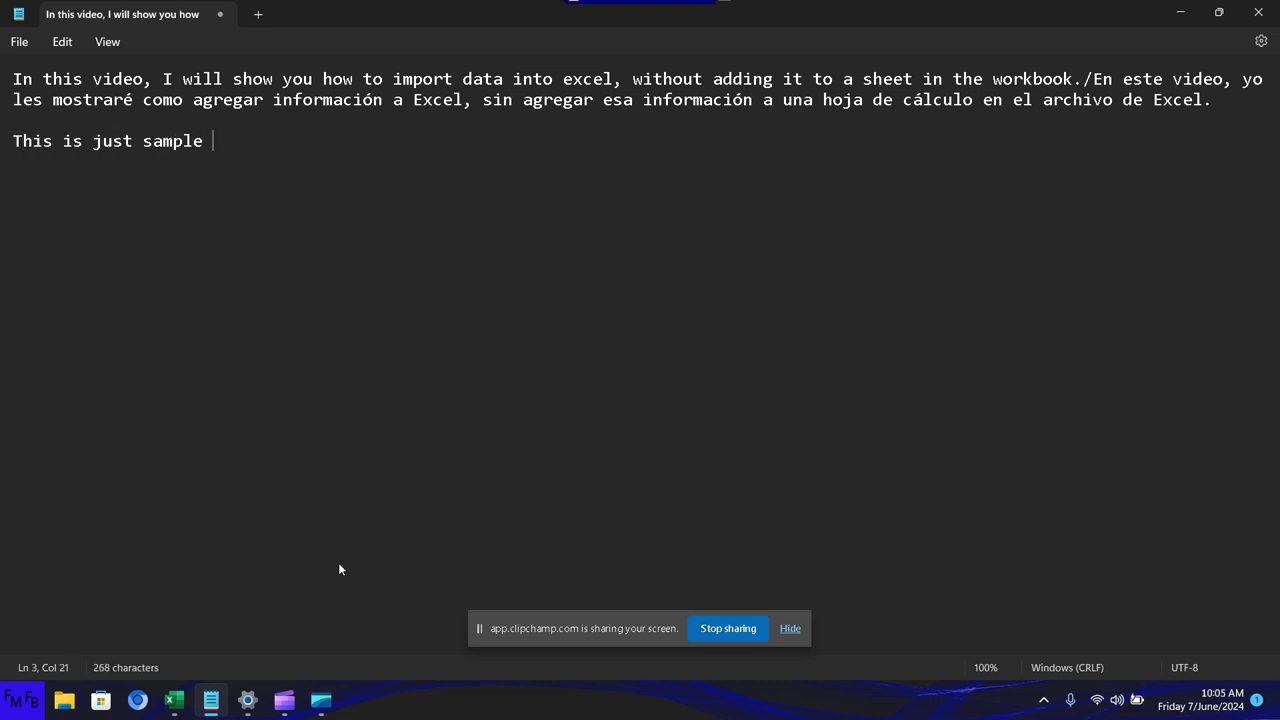
type("data, but ")
type("you can ")
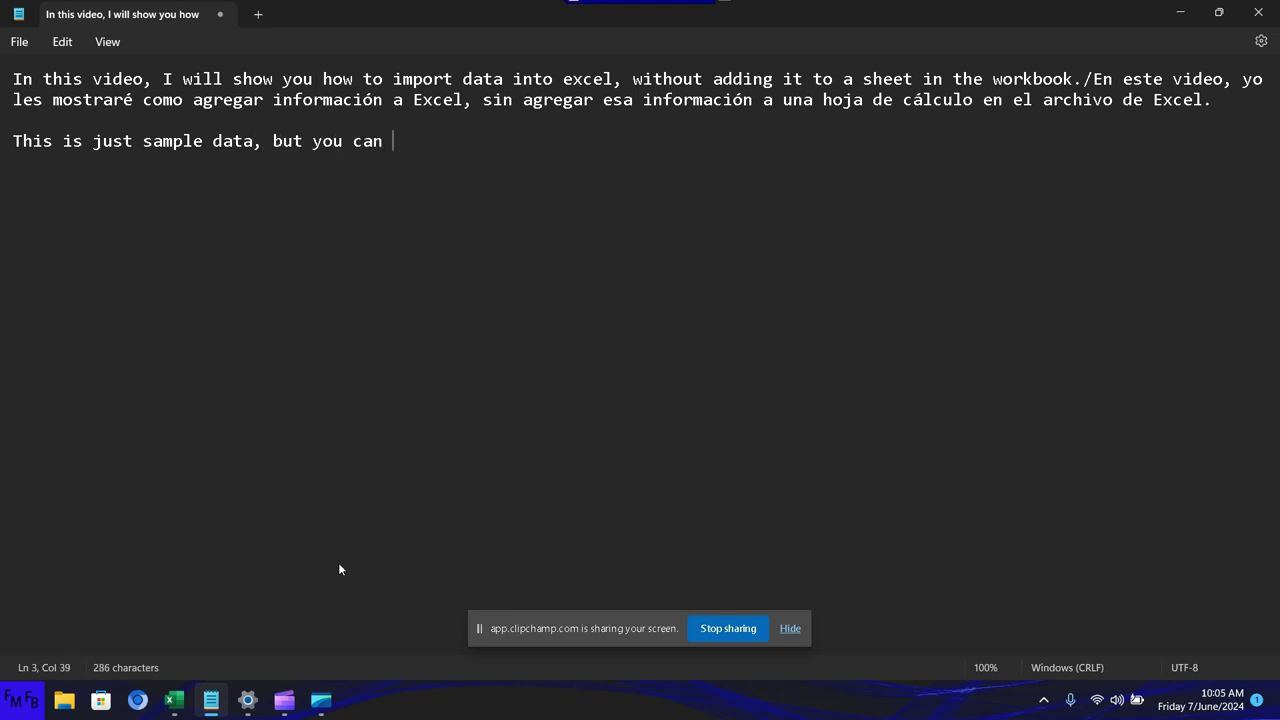
type("do this w")
type("ith more d")
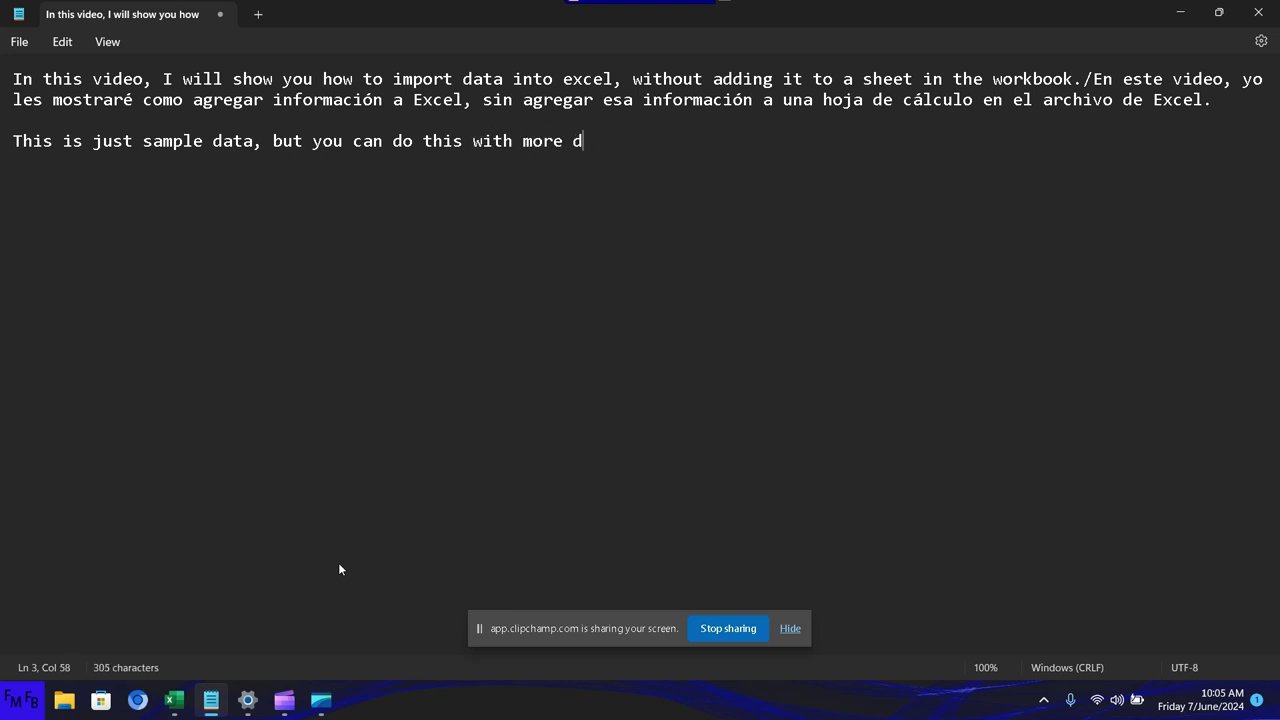
type("ata t")
type("han ")
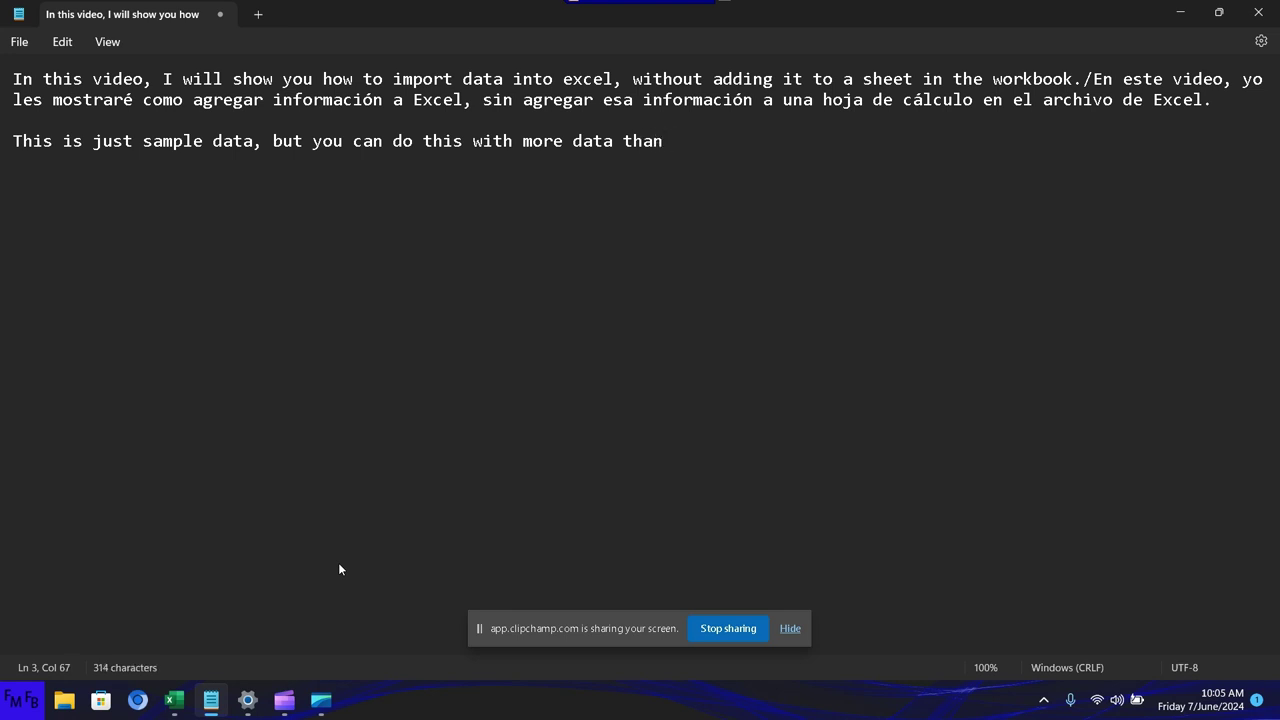
type("you ")
type("can add to ")
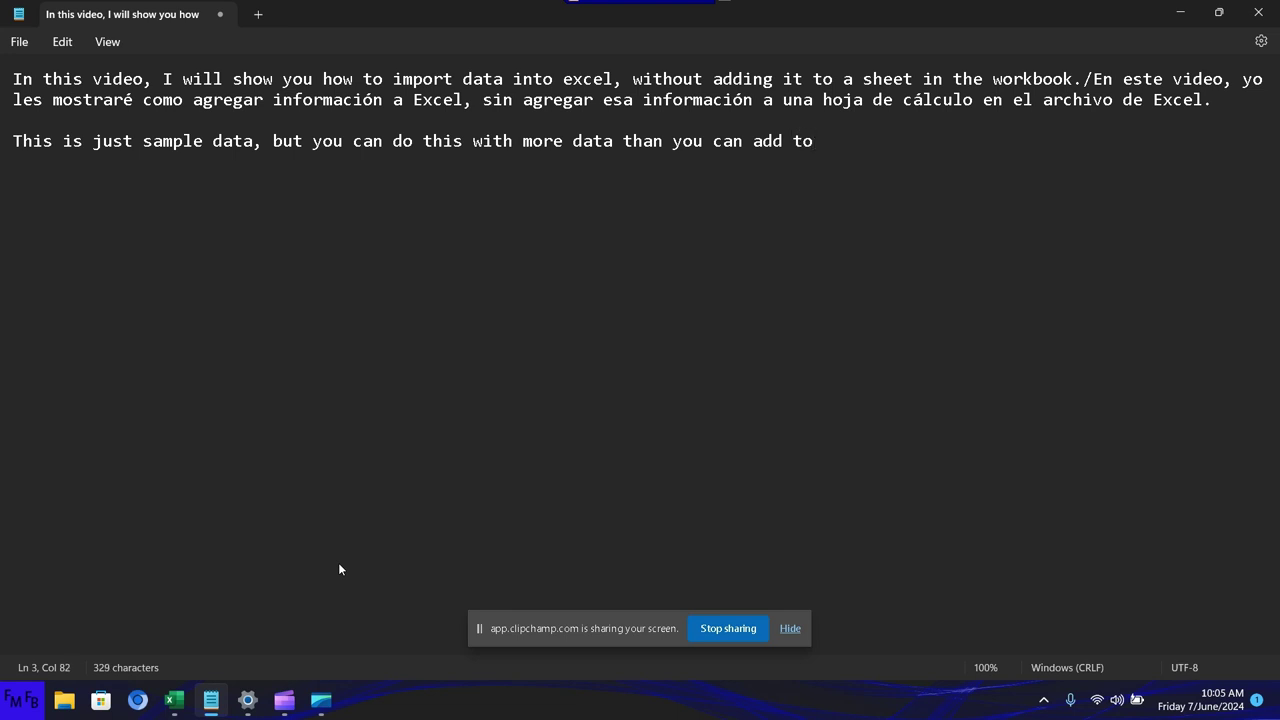
type("a normak")
key("BackSpace")
type("l ")
type("Excel ")
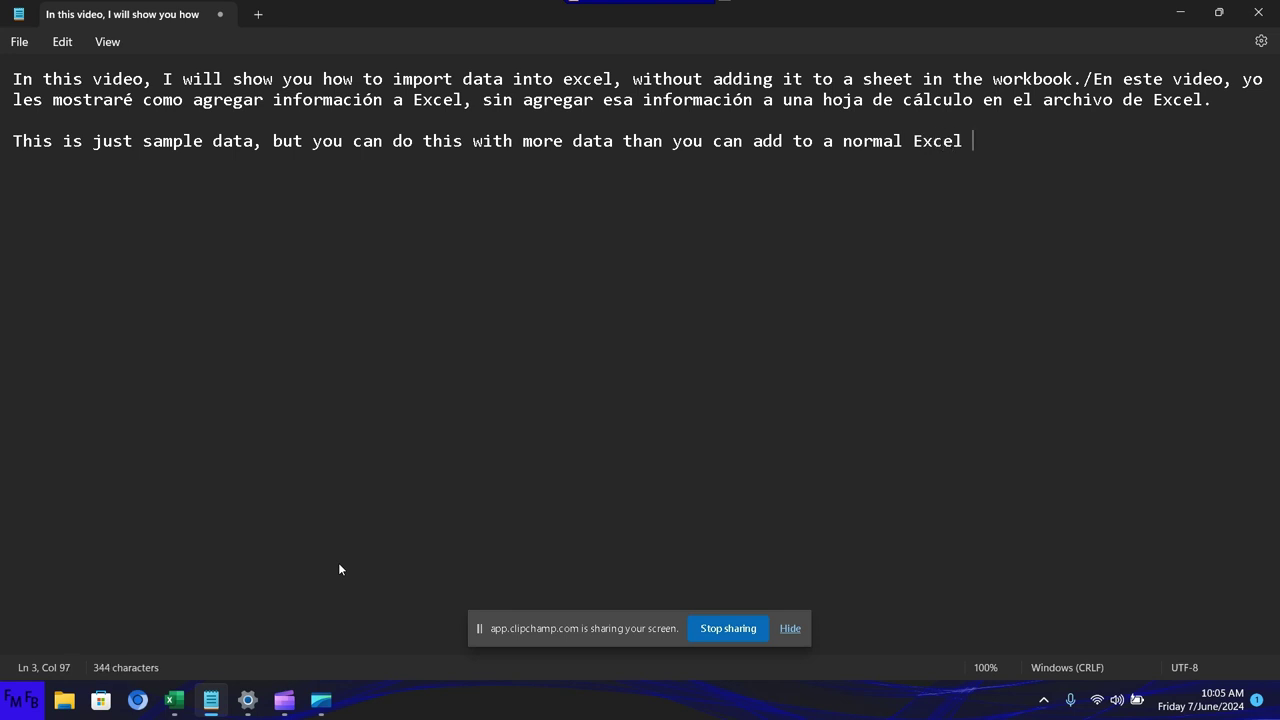
type("Sheet.")
type("/E")
type("sta es sol")
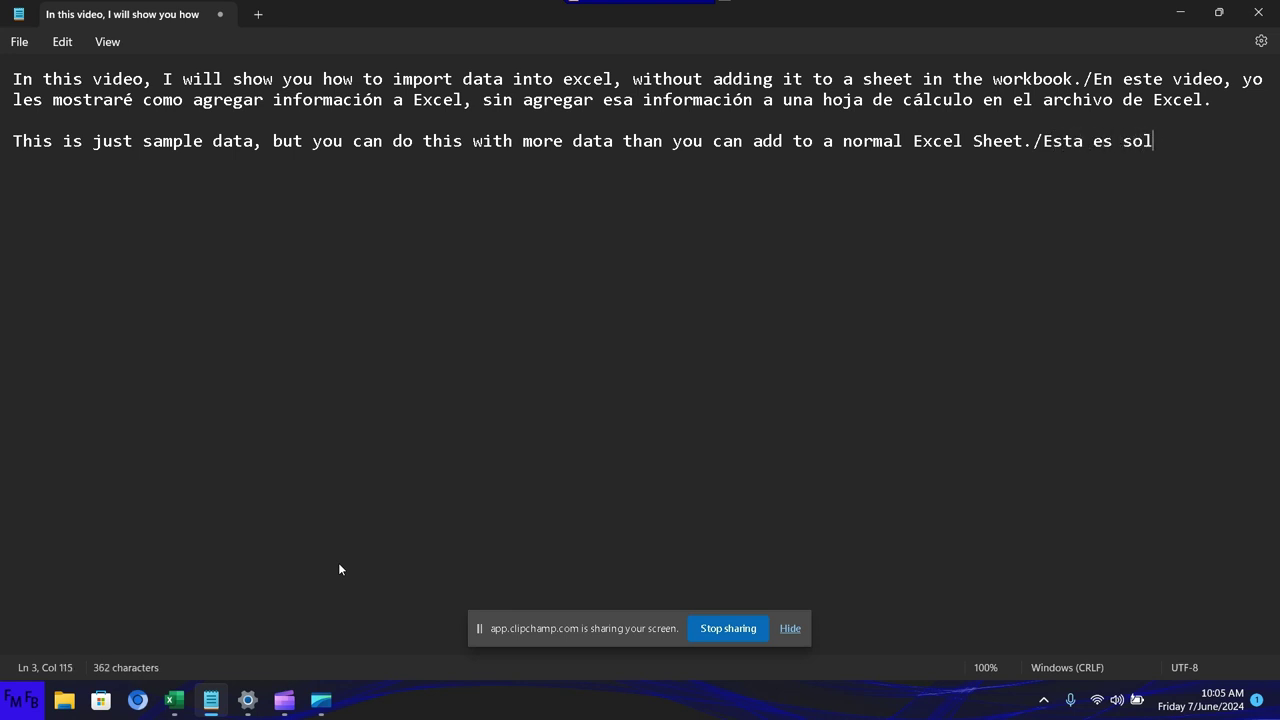
type("o informa")
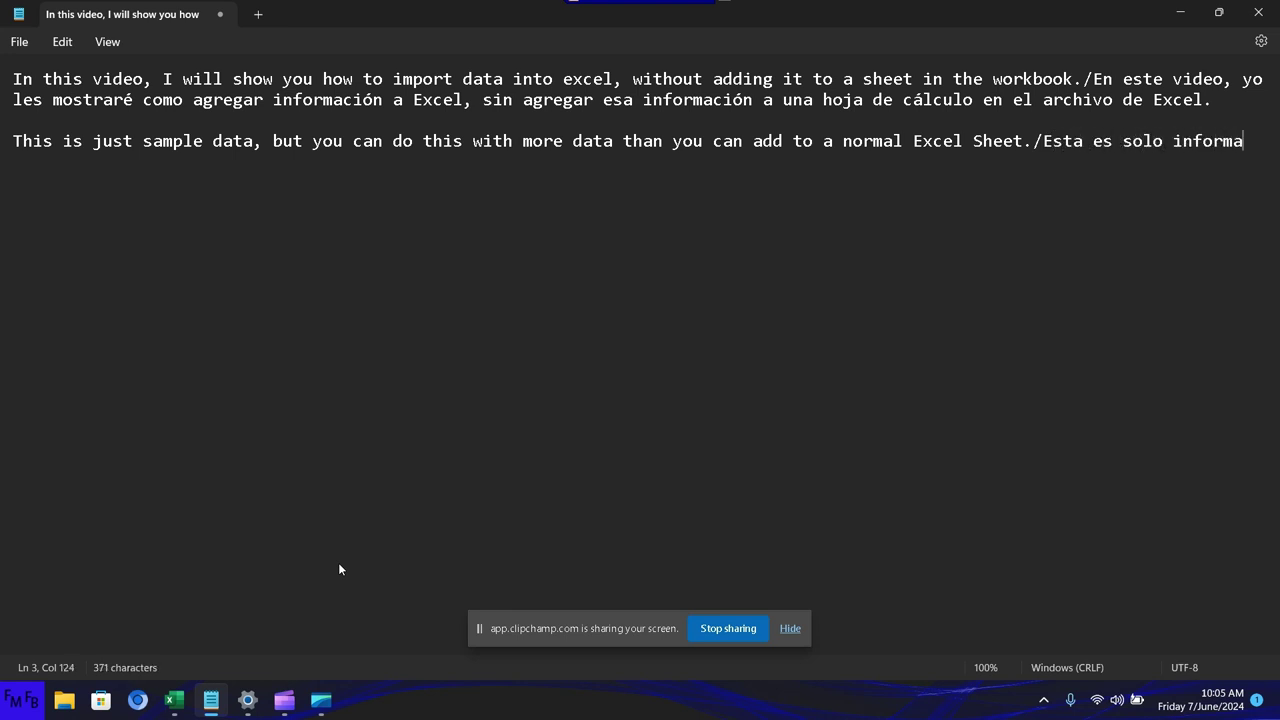
type("ció")
type("n de prue")
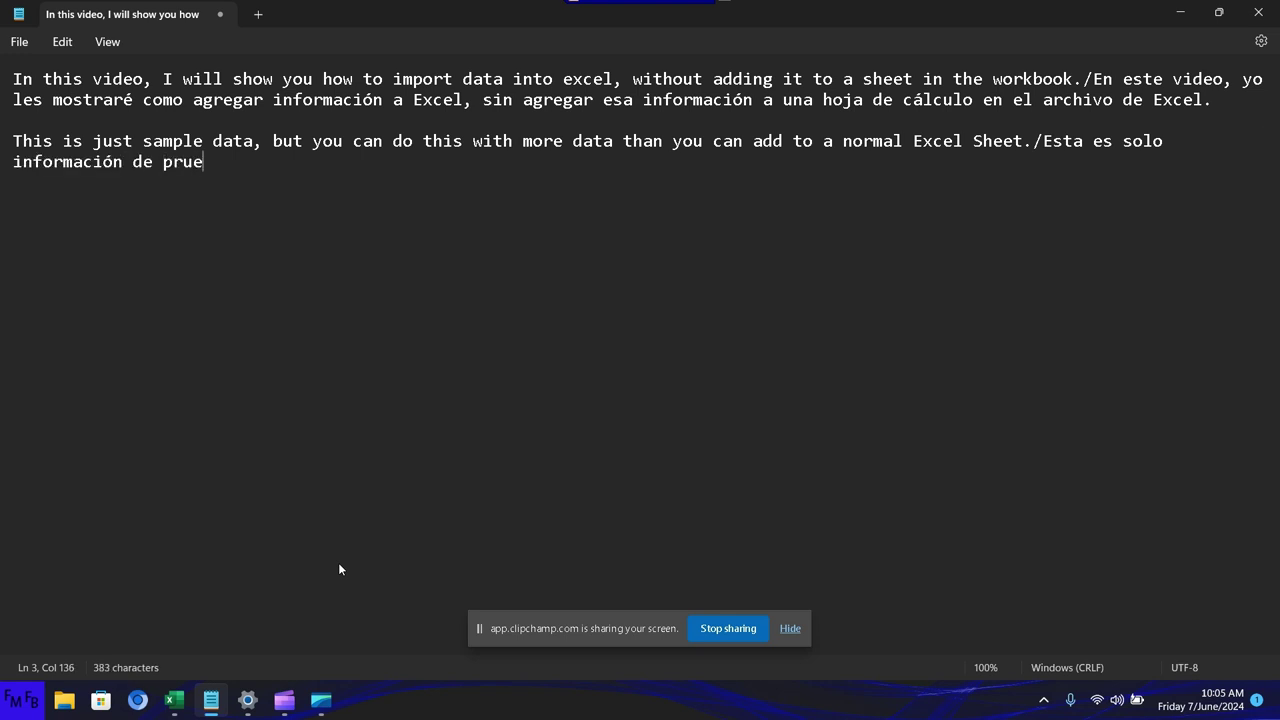
type("ba, pero c")
type("on este m")
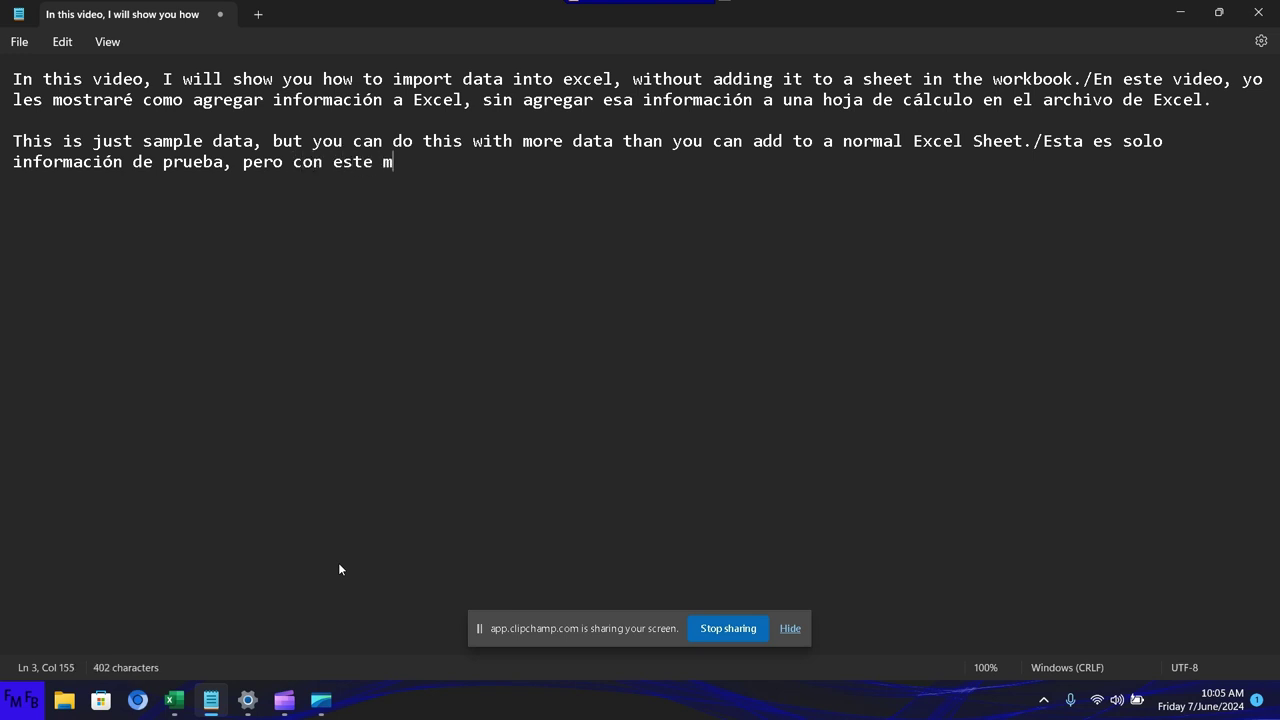
type("é")
type("todo, us")
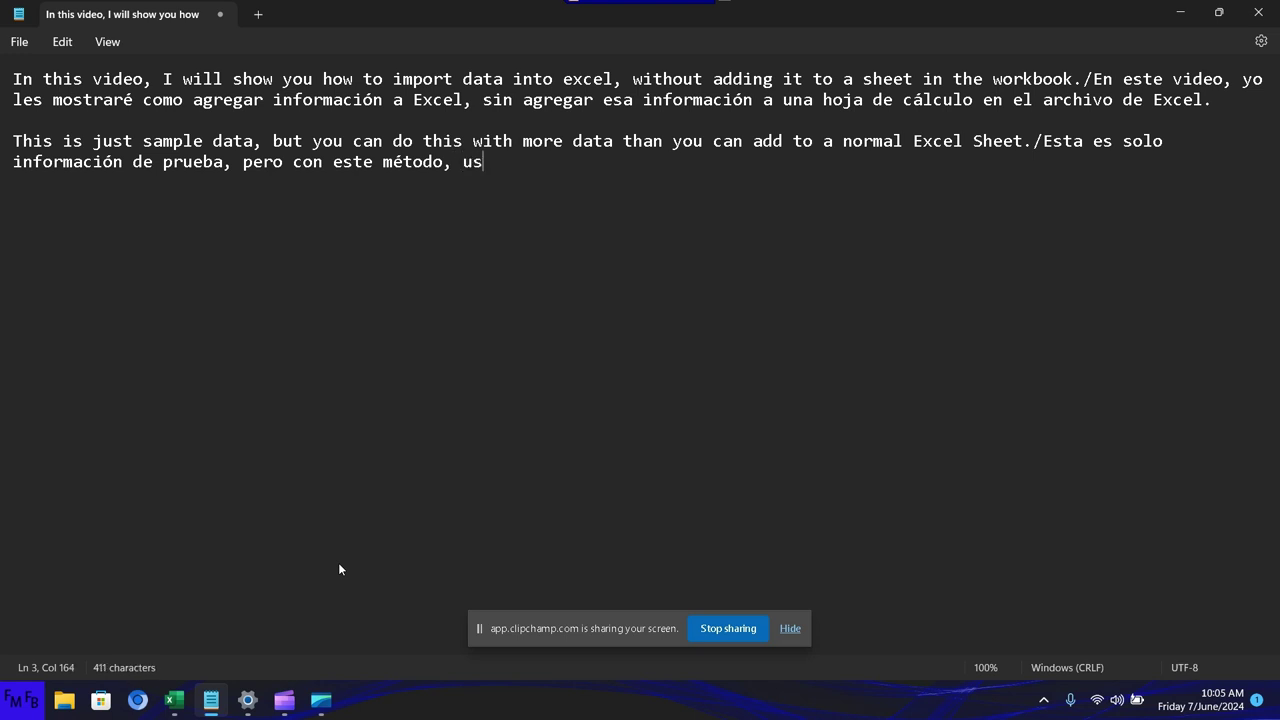
type("ted puede a")
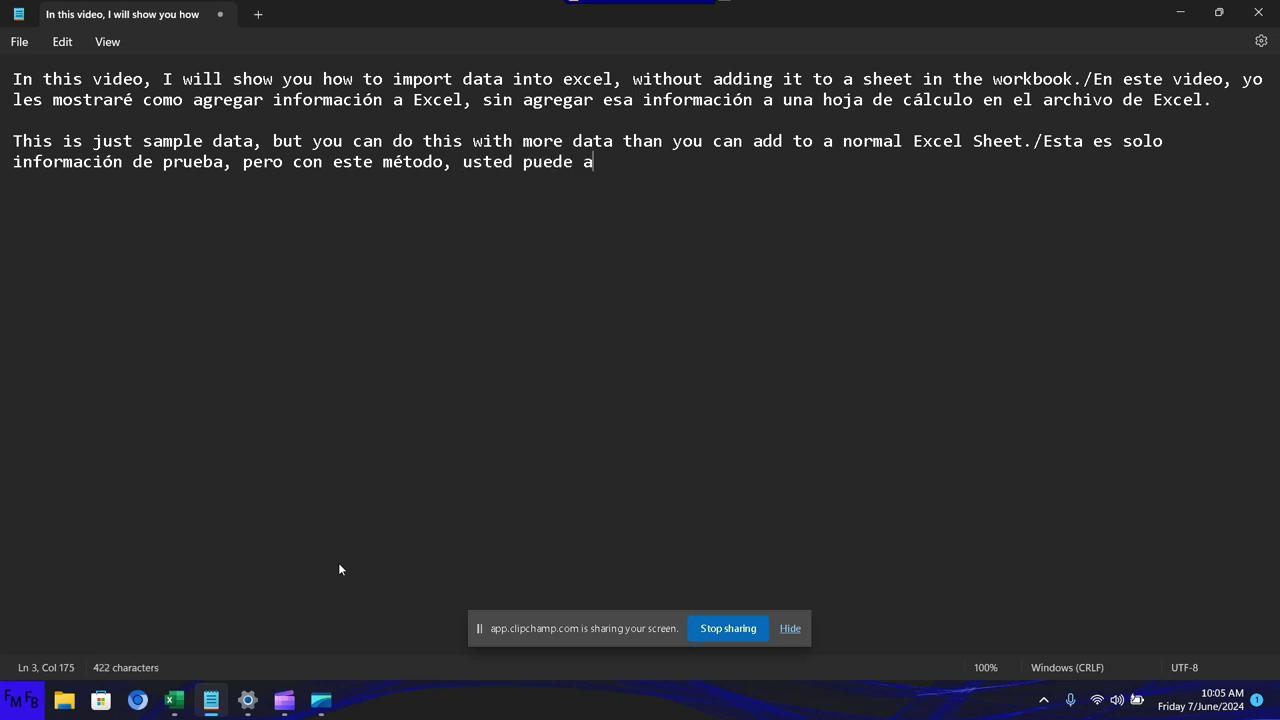
type("gregar ")
type("m")
type("ás in")
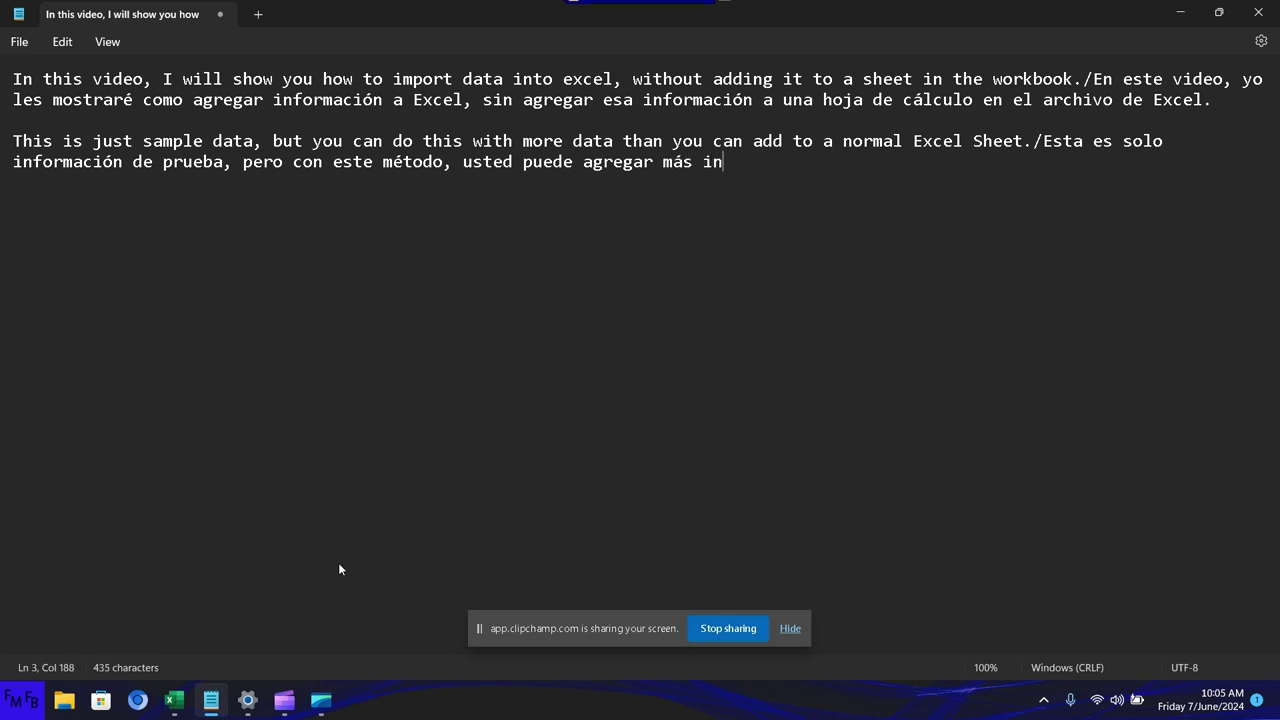
type("forma")
type("ci")
type("ón a ")
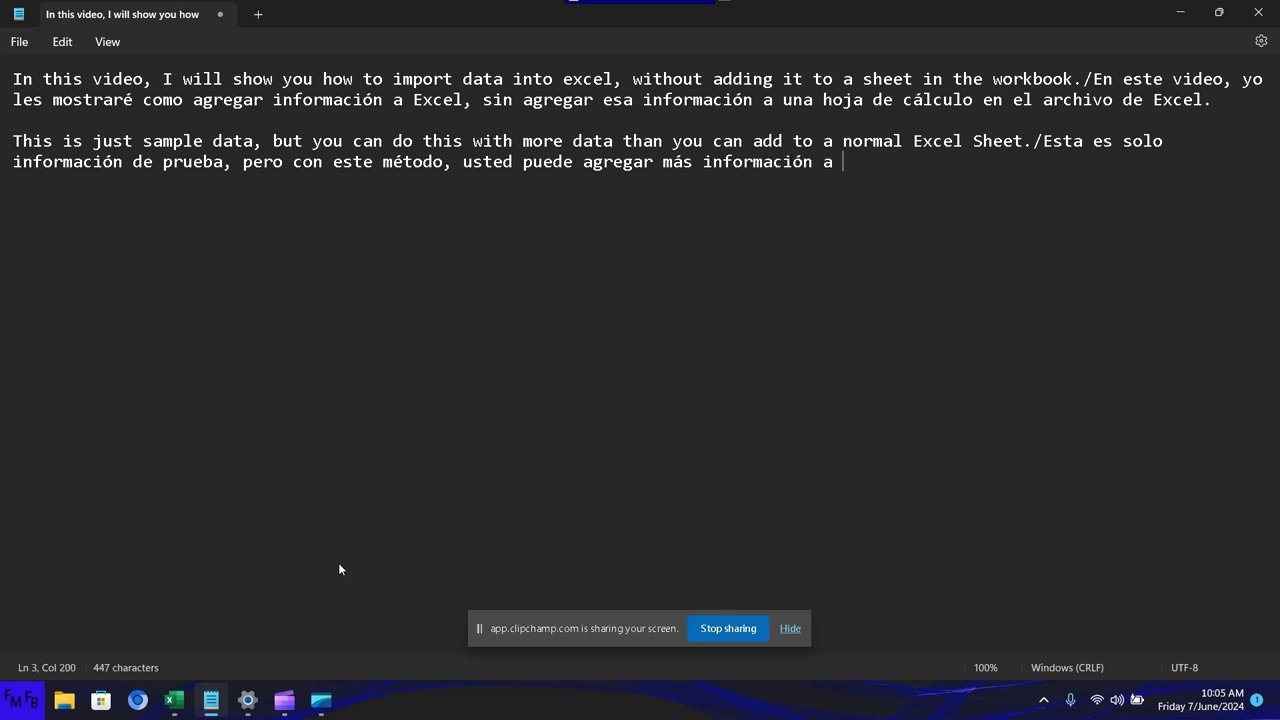
type("Excel ")
type("de la ")
type("que es per")
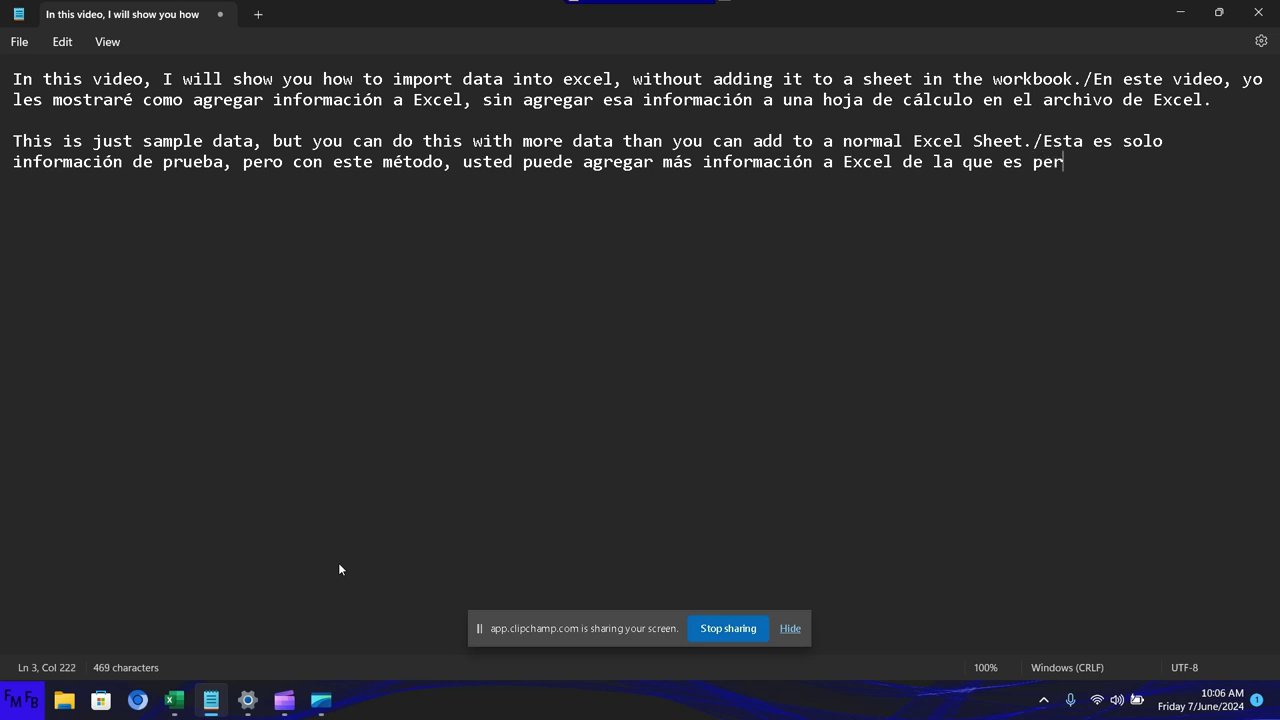
type("mitido a")
type("gregar a")
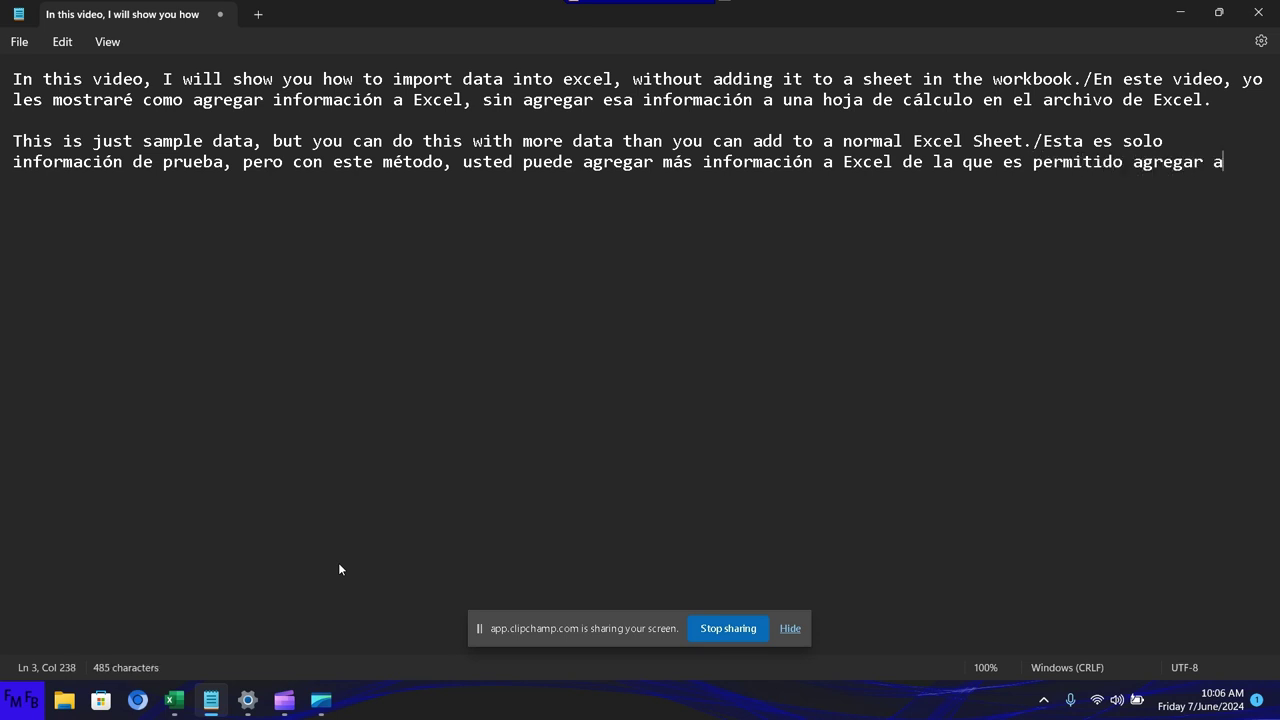
type(" un hoja d")
type("e Excel")
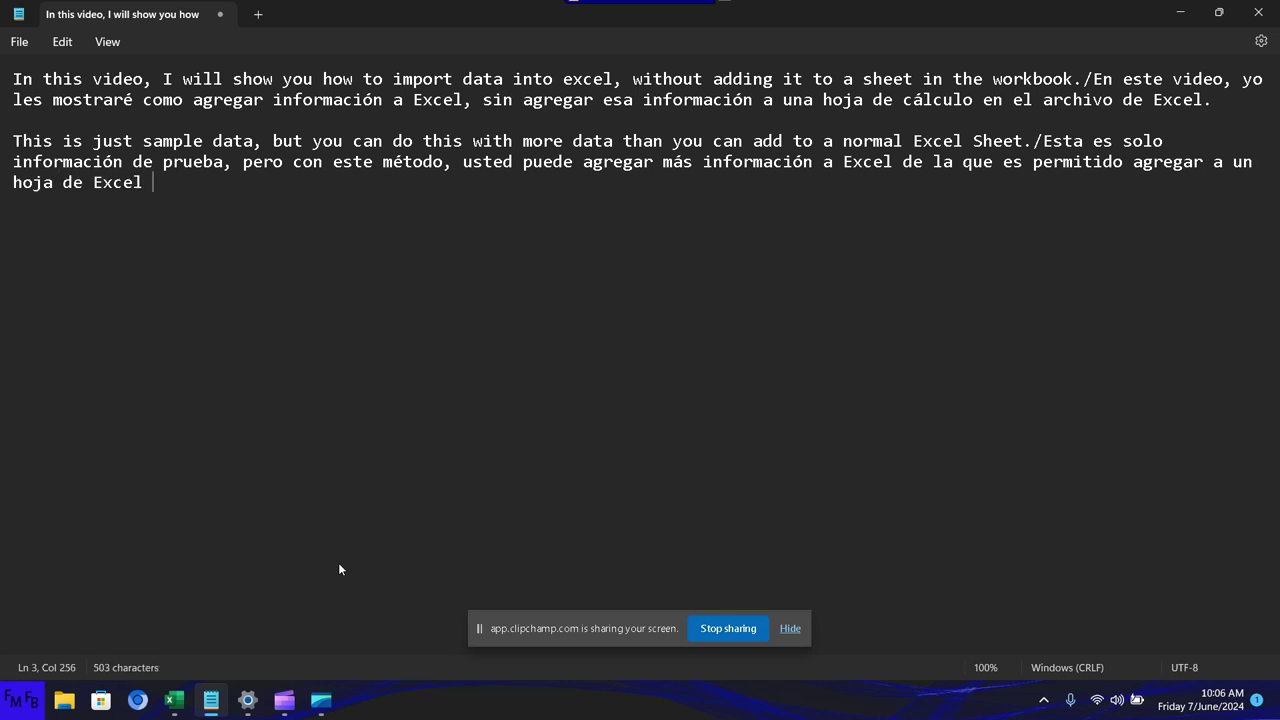
type(" y sin que")
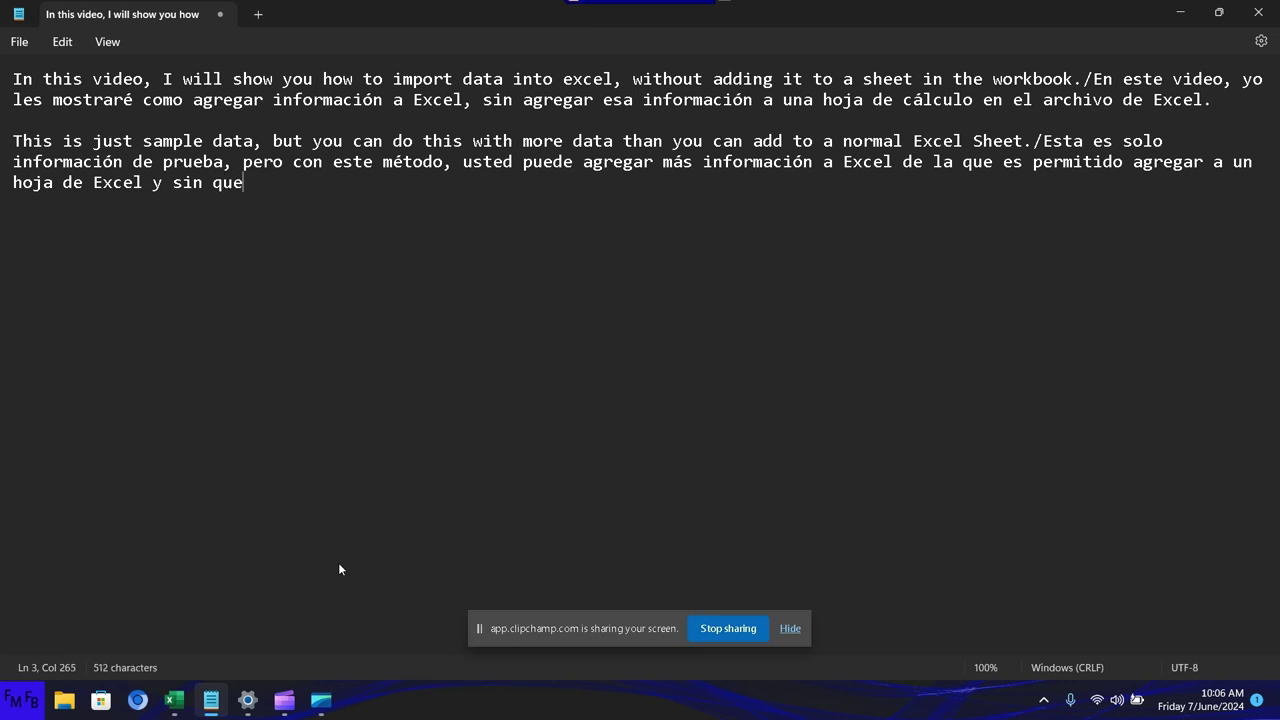
type(" el arch")
type("ivo se p")
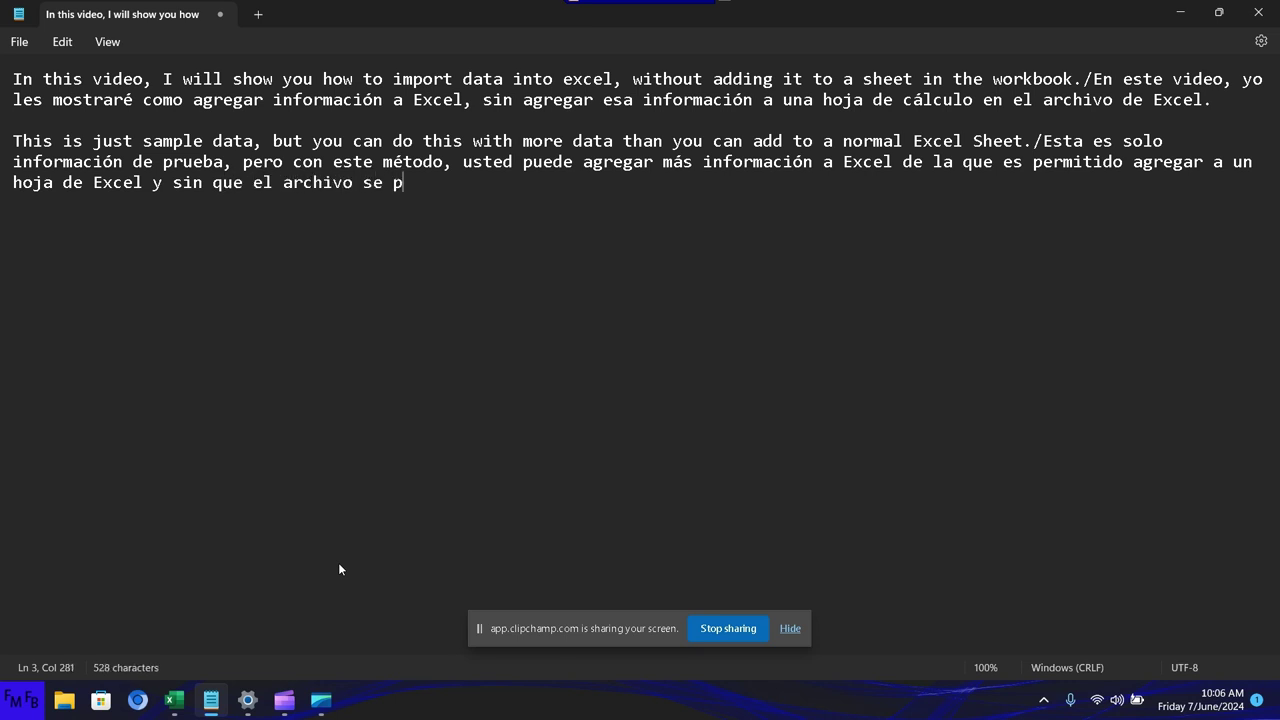
type("onga")
type("len")
type("to")
key("Up")
key("Up")
key("Up")
- Finish the English sentence so it ends 'and without the file getting slow.'
type("and withou")
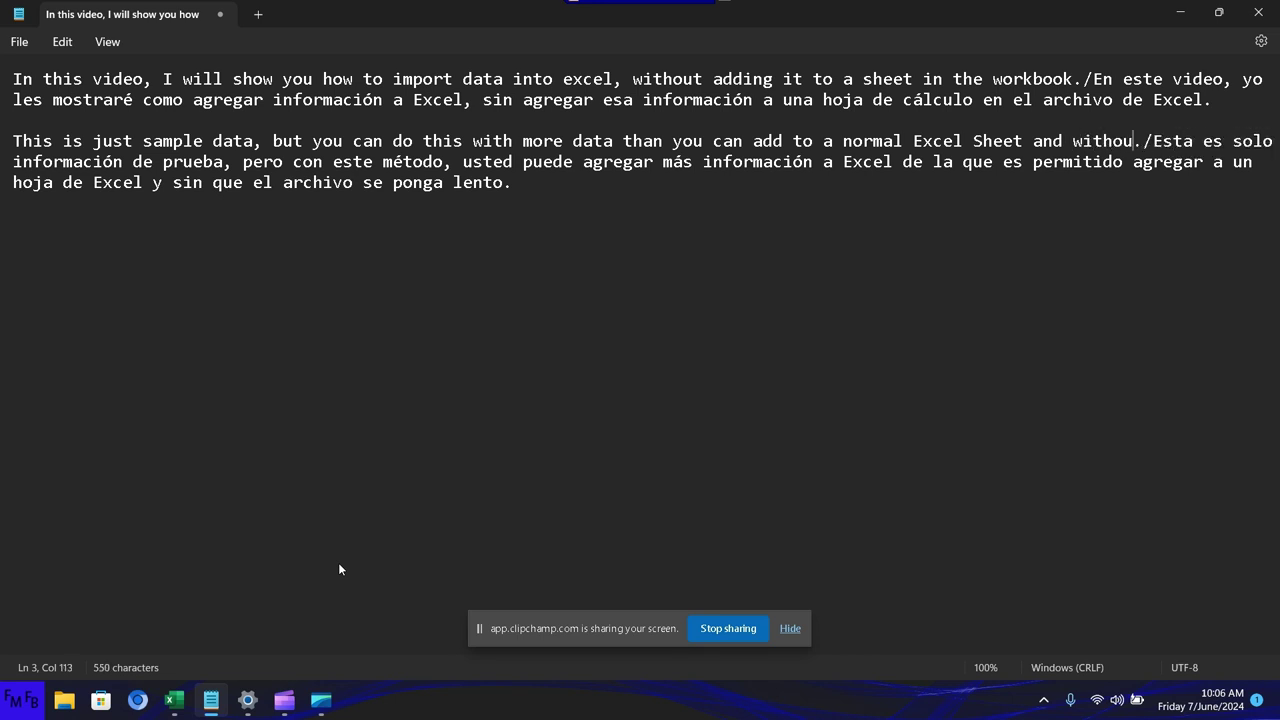
type("t the file ")
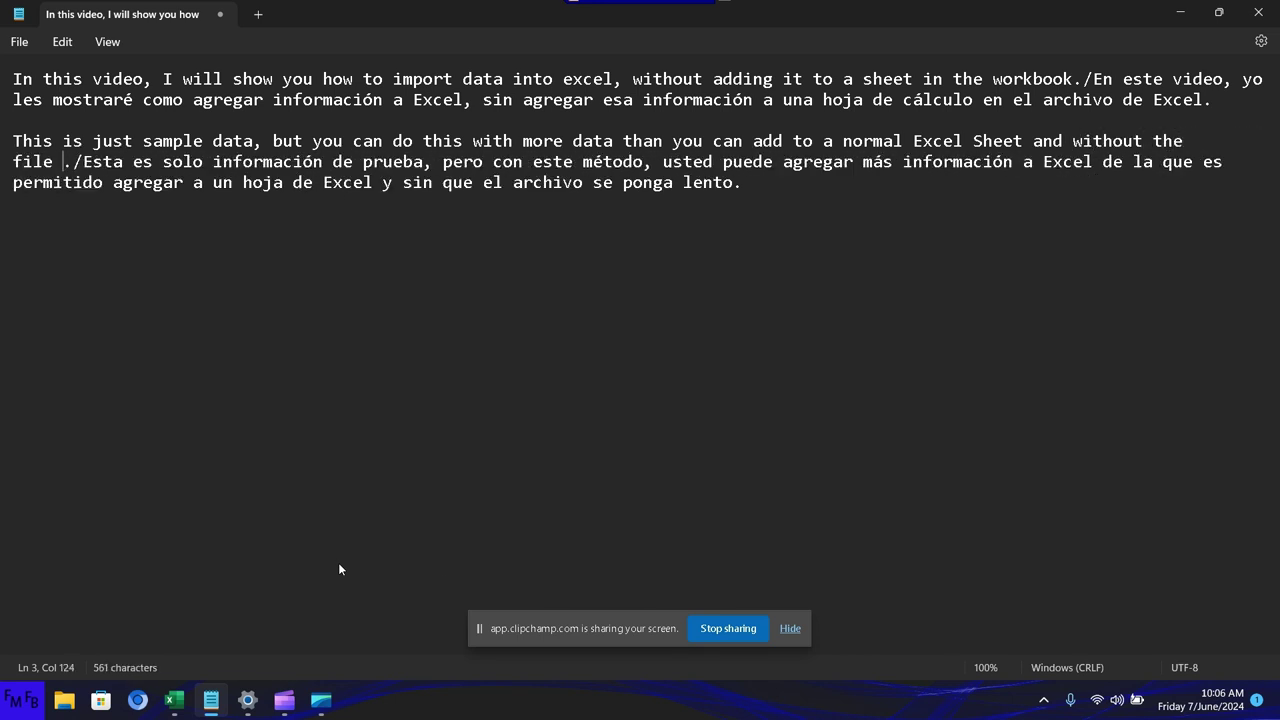
type("getting ")
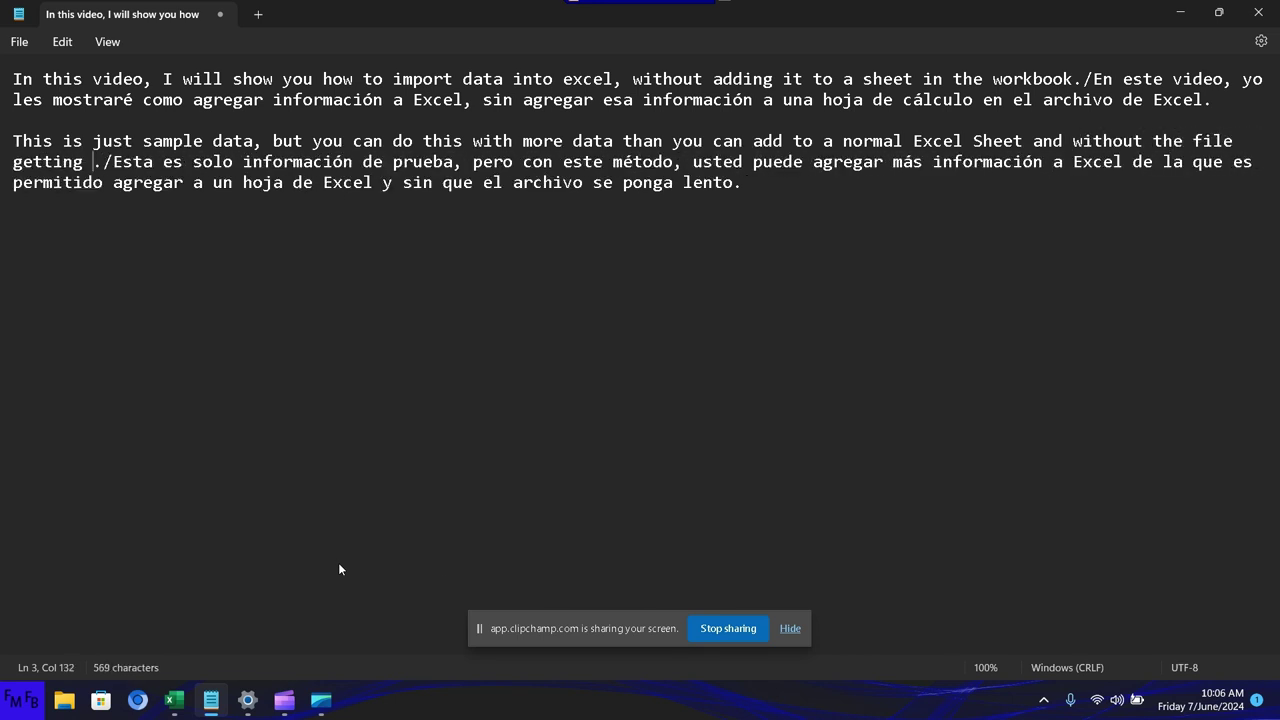
type("slow when")
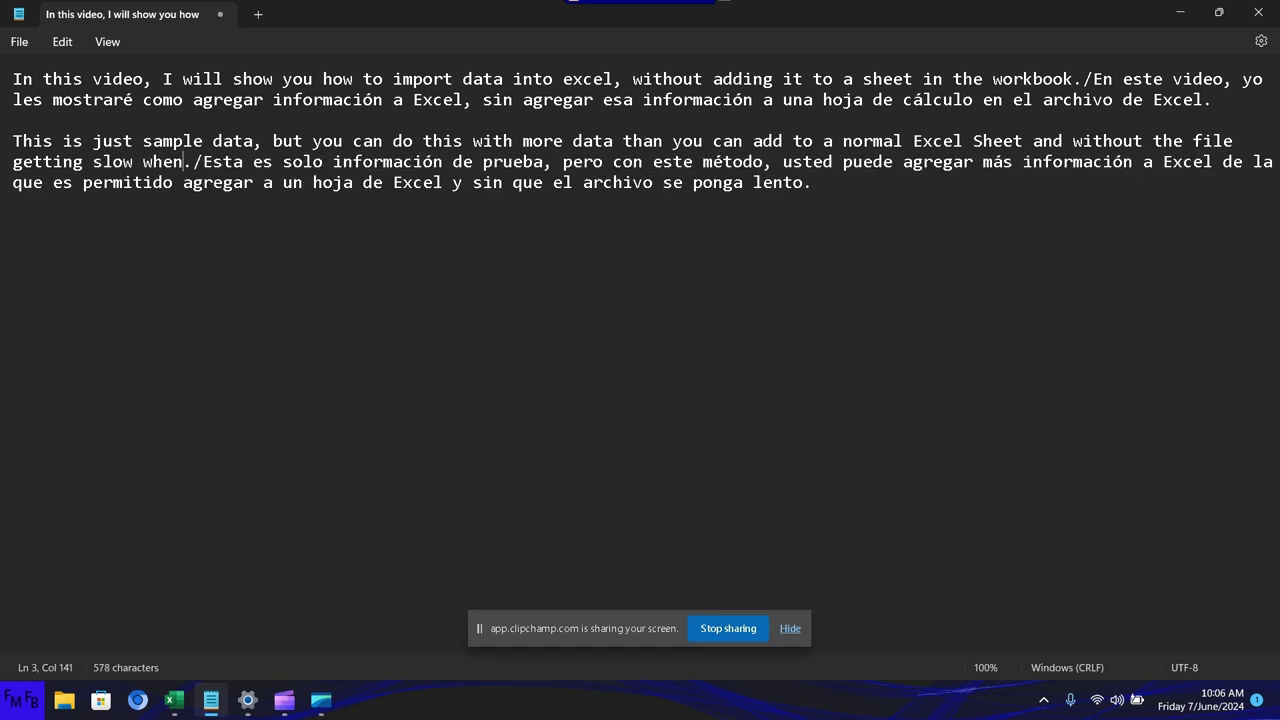
type(" opening")
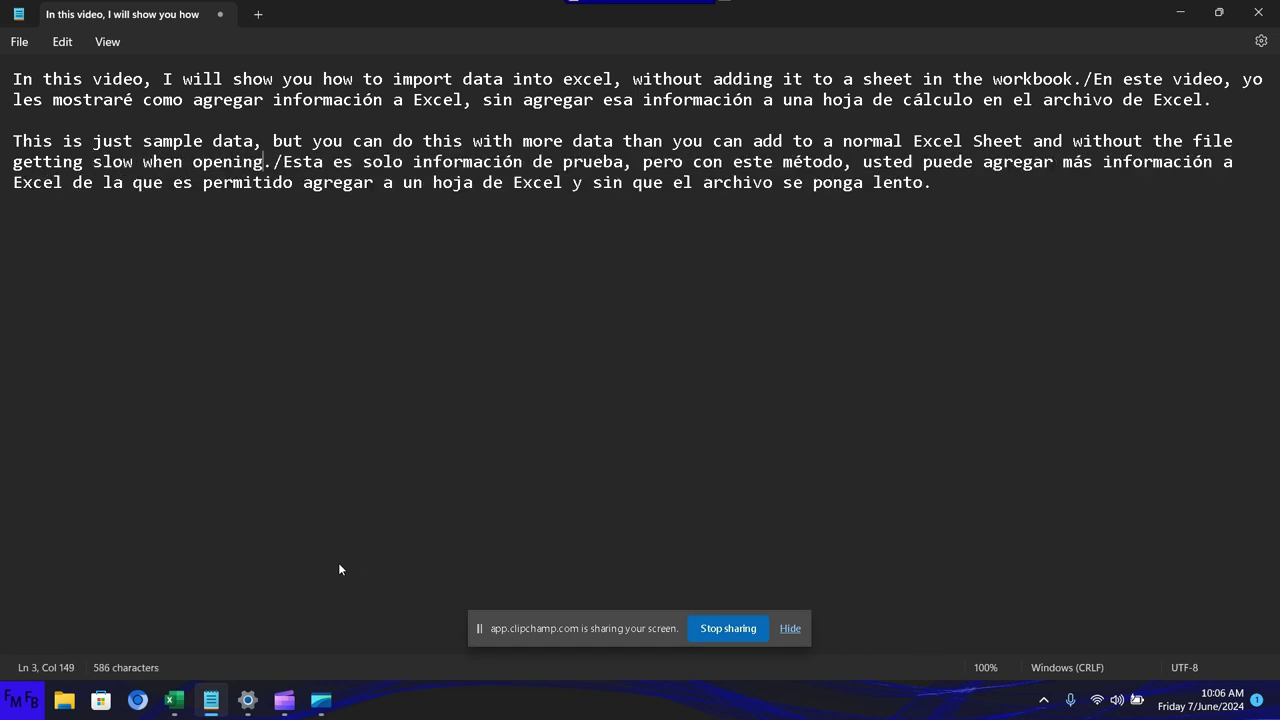
key("BackSpace")
key("BackSpace")
key("BackSpace")
key("BackSpace")
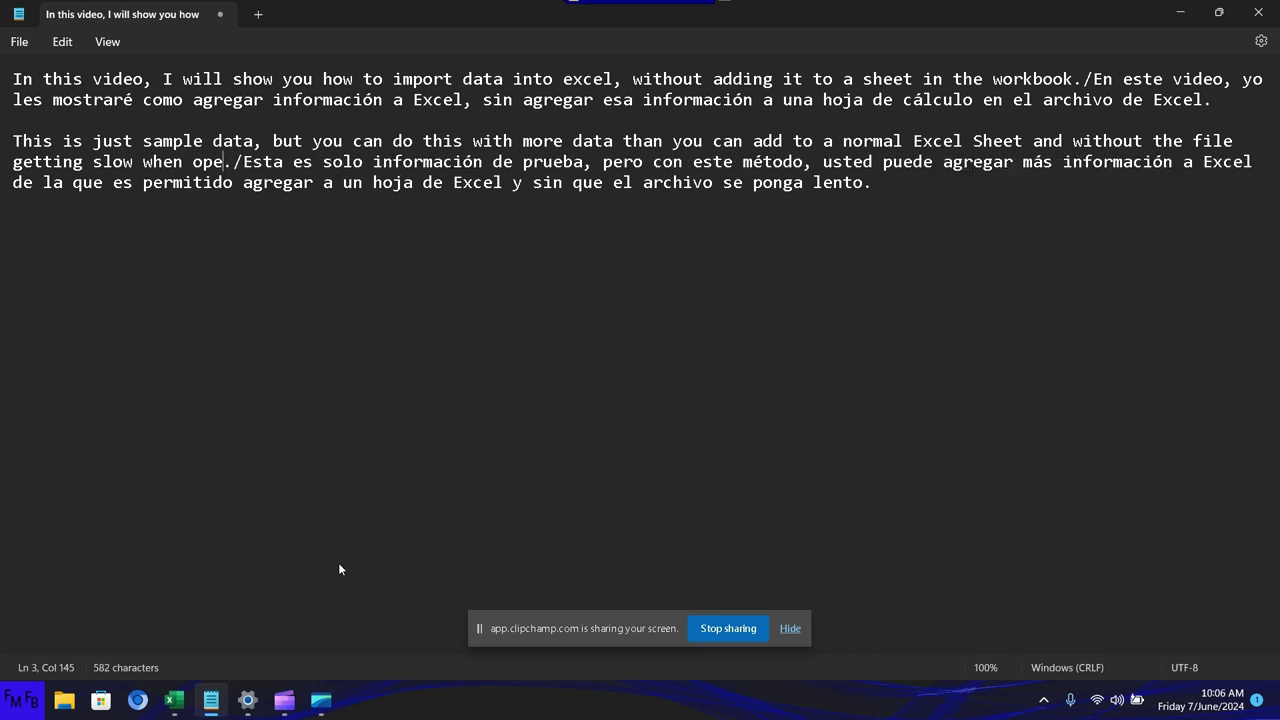
key("BackSpace")
key("BackSpace")
key("BackSpace")
key("BackSpace")
key("BackSpace")
key("BackSpace")
key("BackSpace")
key("BackSpace")
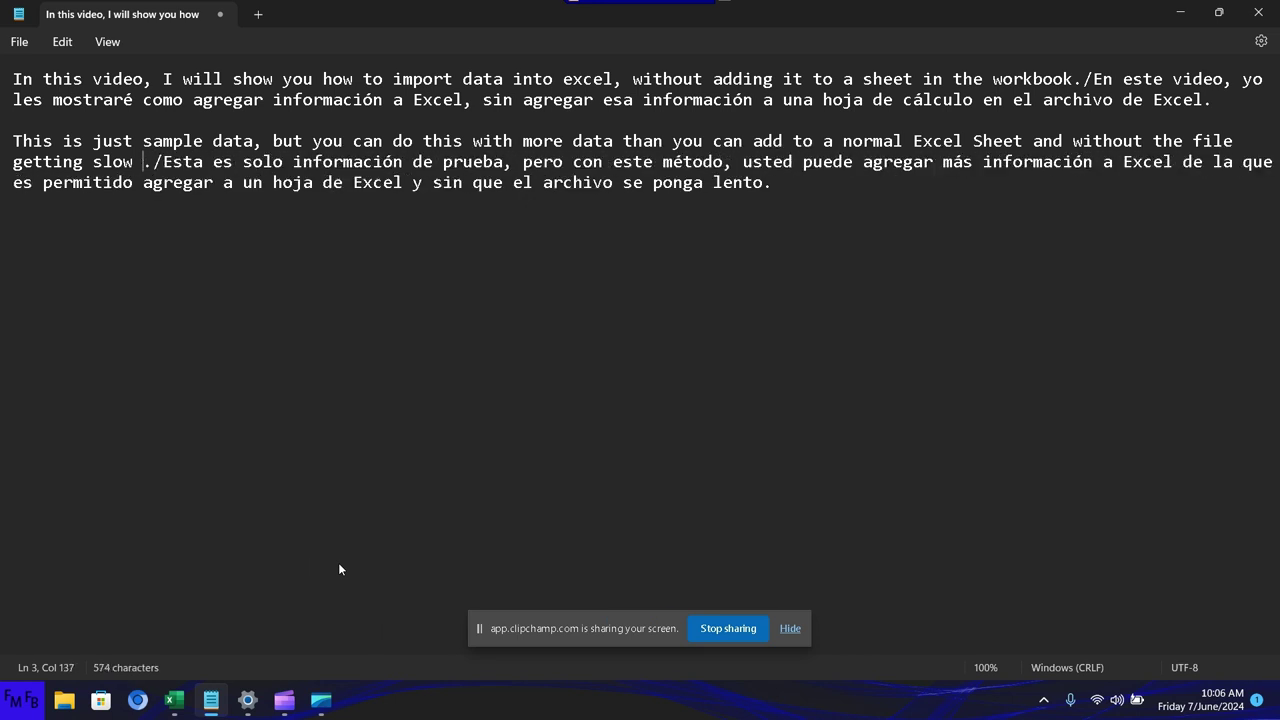
key("BackSpace")
key("BackSpace")
key("BackSpace")
type("ow")
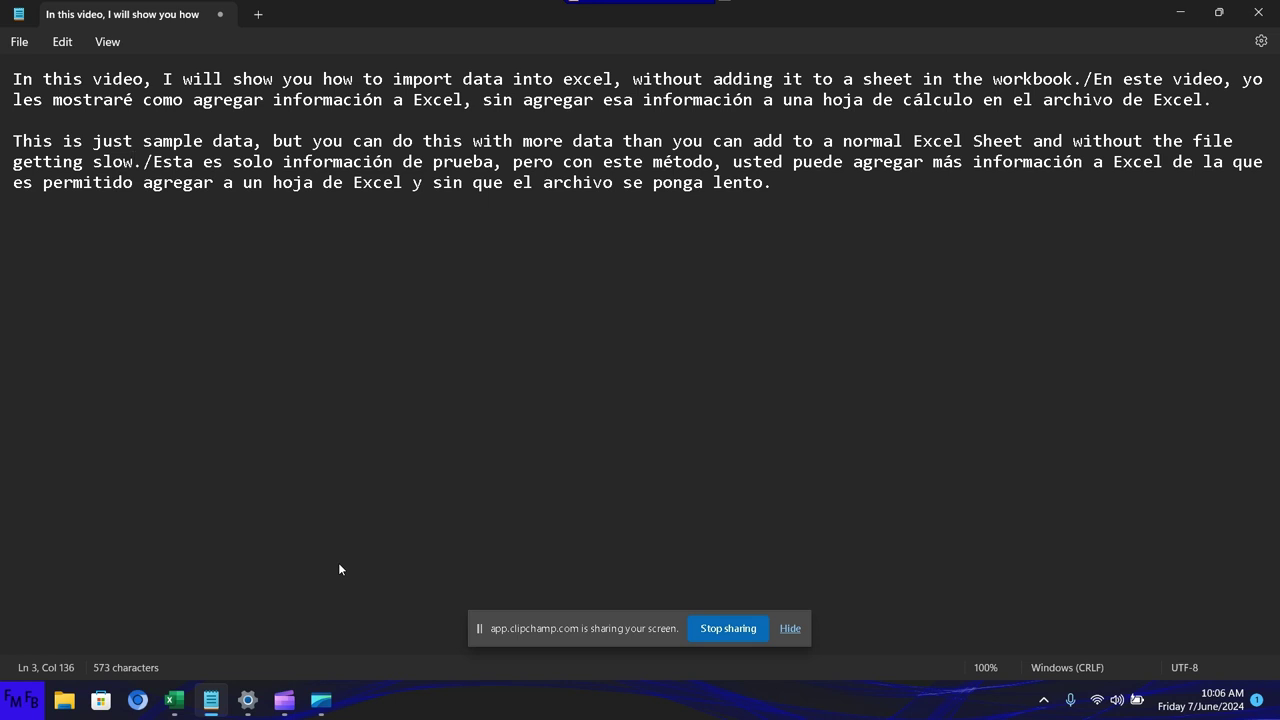
- In Book2, add Sheet2 and delete Sheet1
mouse_move(174, 700)
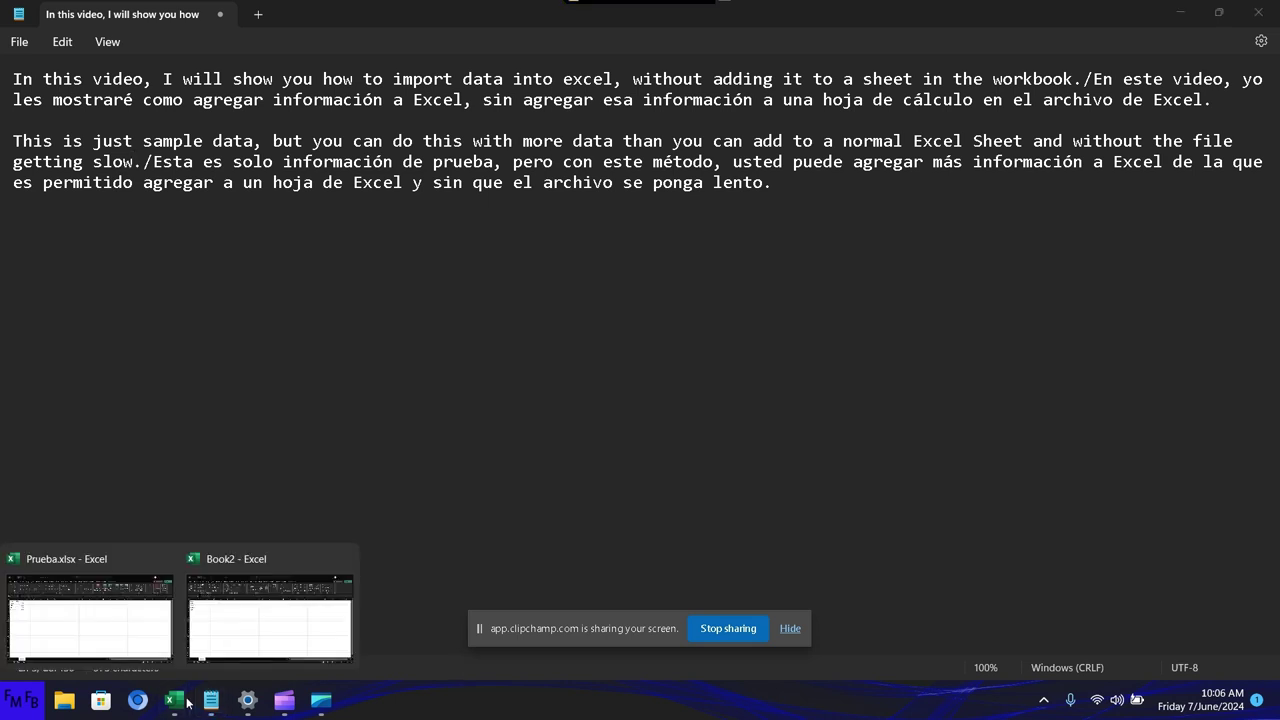
left_click(233, 641)
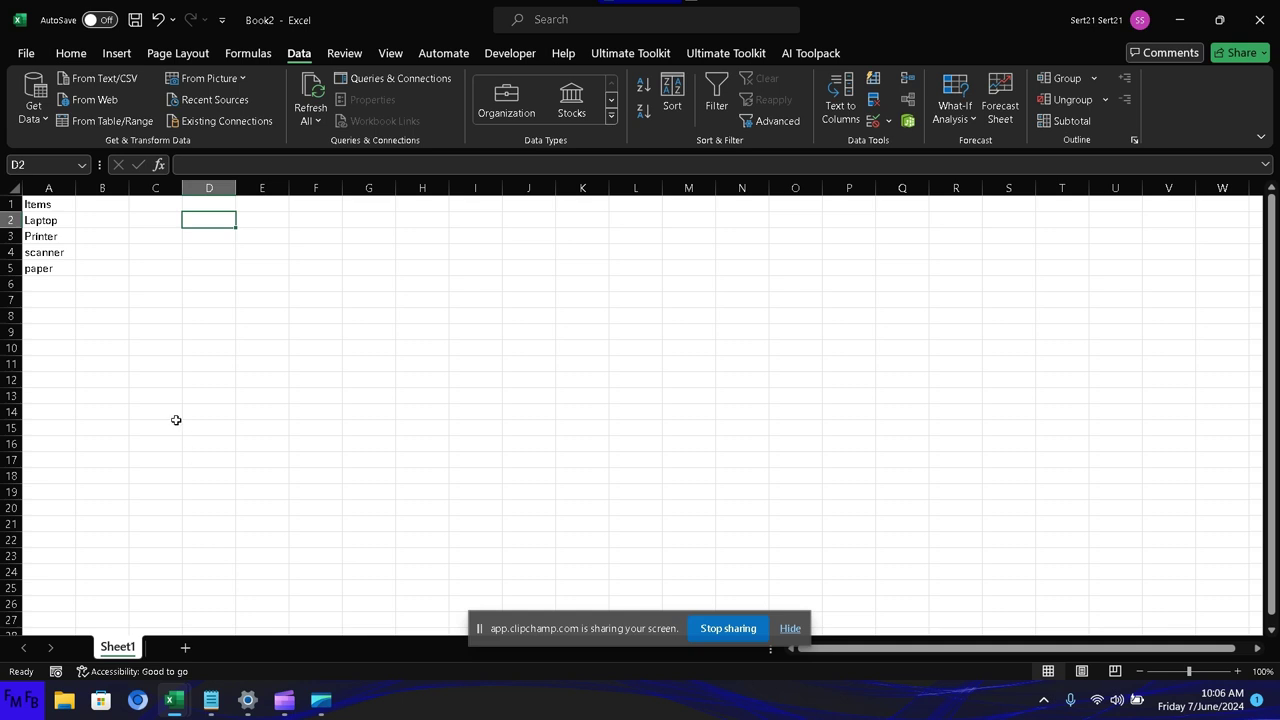
left_click(185, 647)
right_click(117, 647)
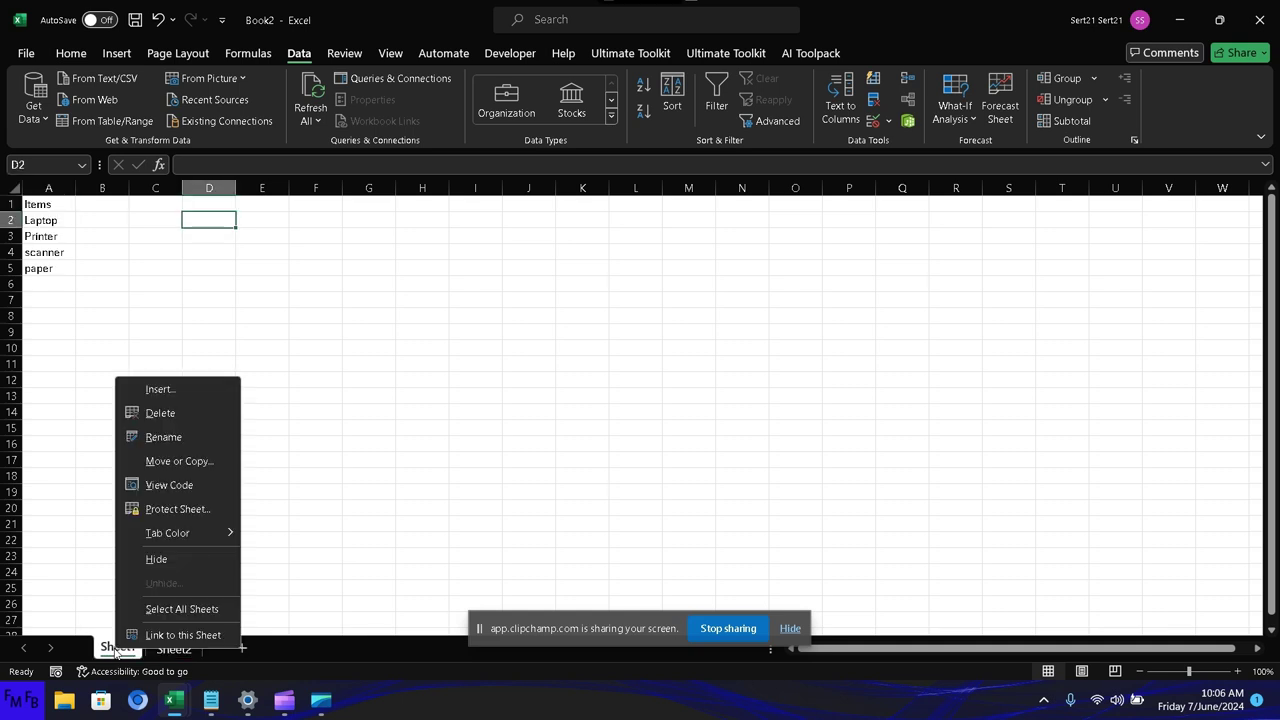
left_click(156, 420)
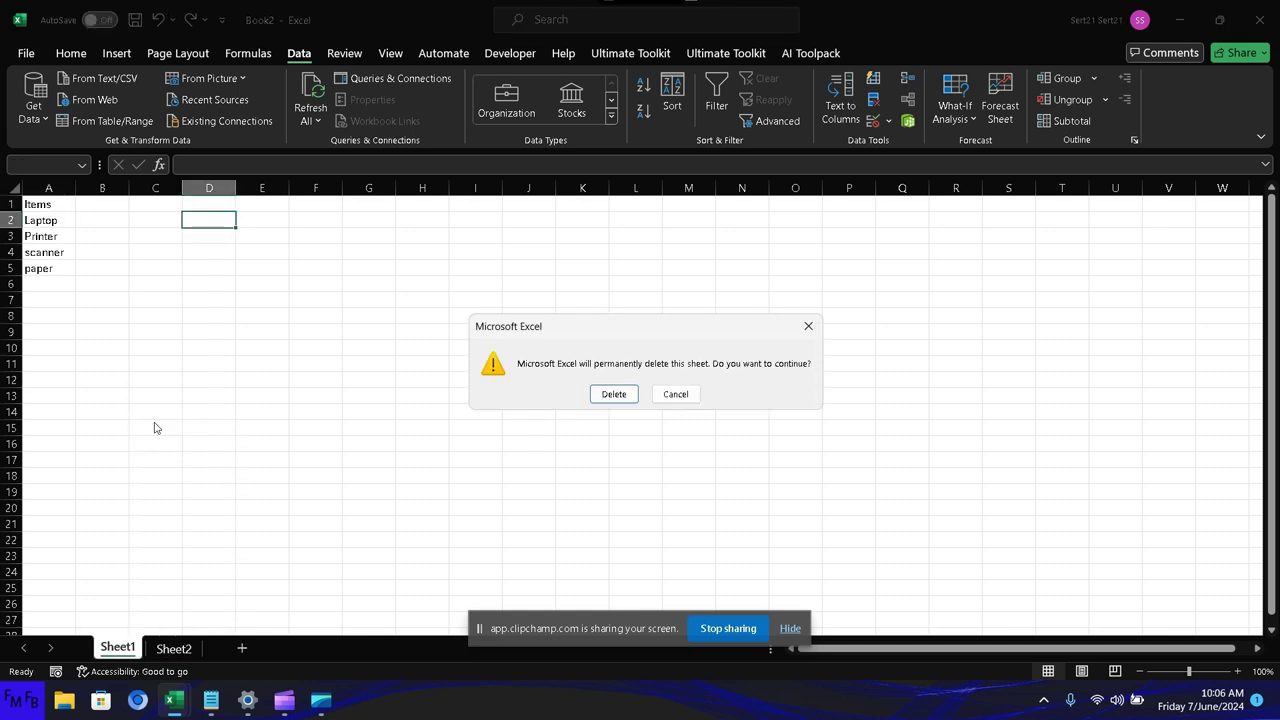
left_click(612, 395)
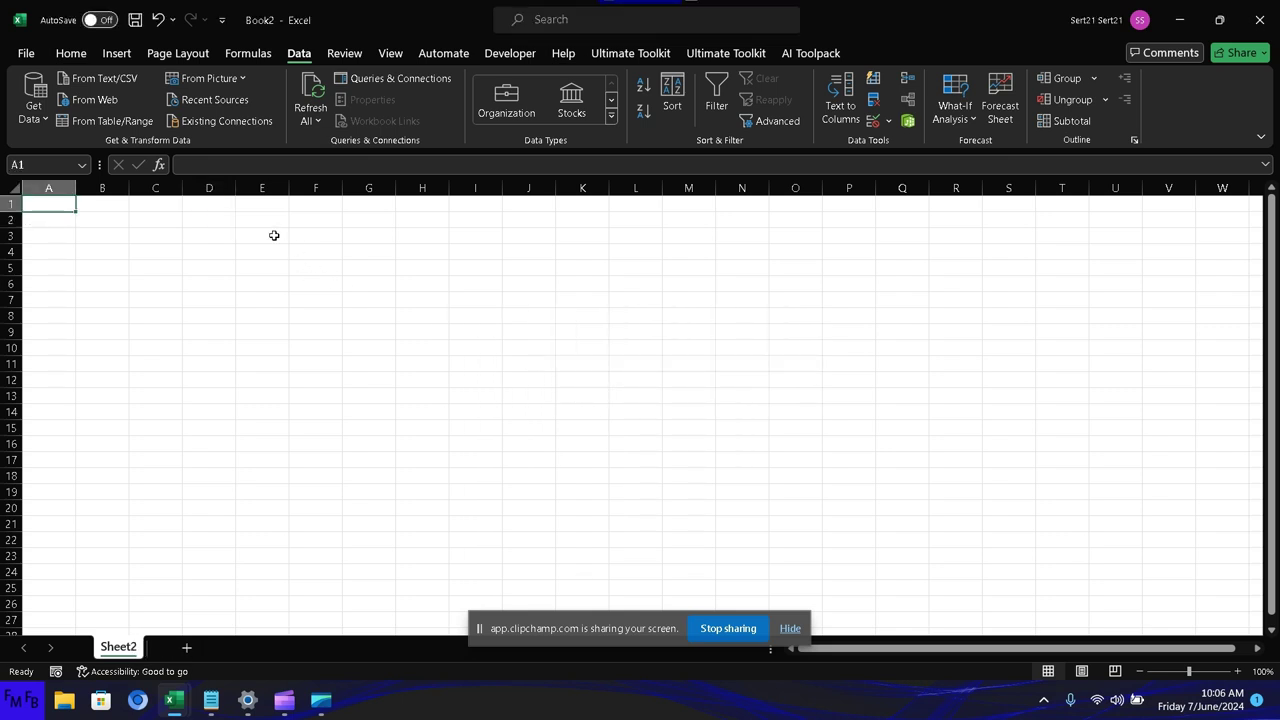
- Start a Get Data import from an Excel workbook file
left_click(34, 105)
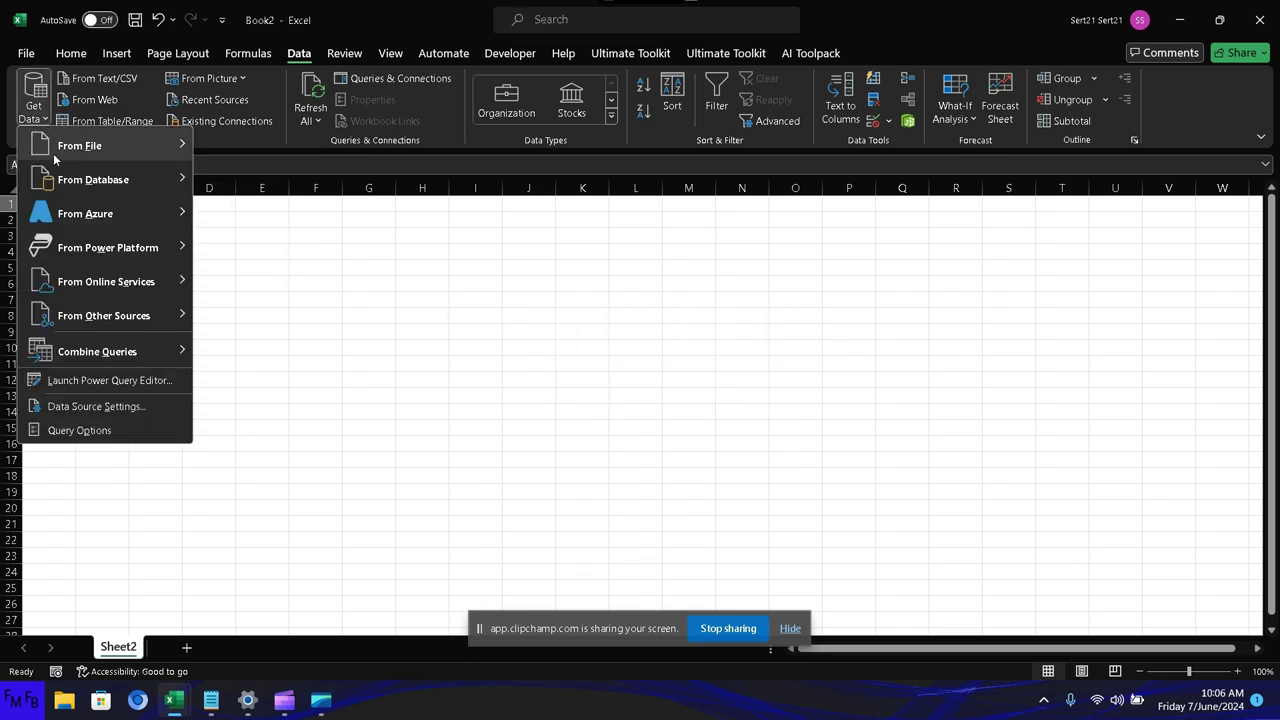
mouse_move(54, 150)
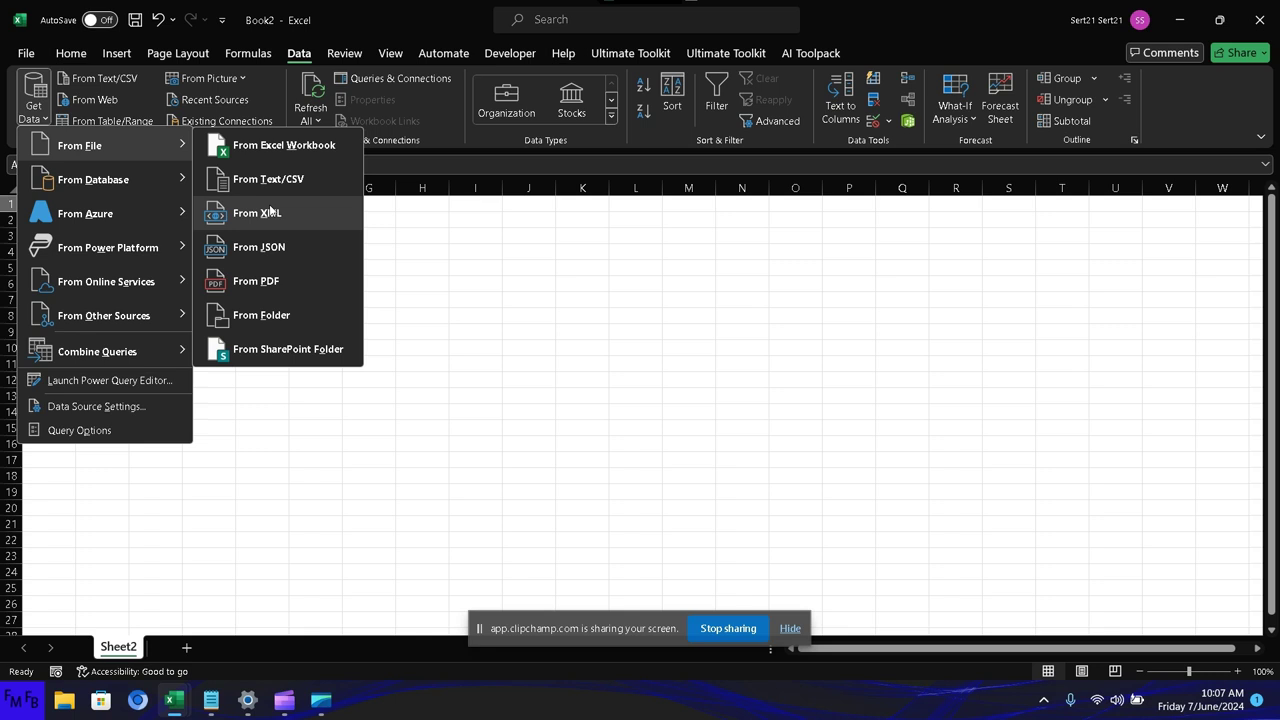
left_click(263, 153)
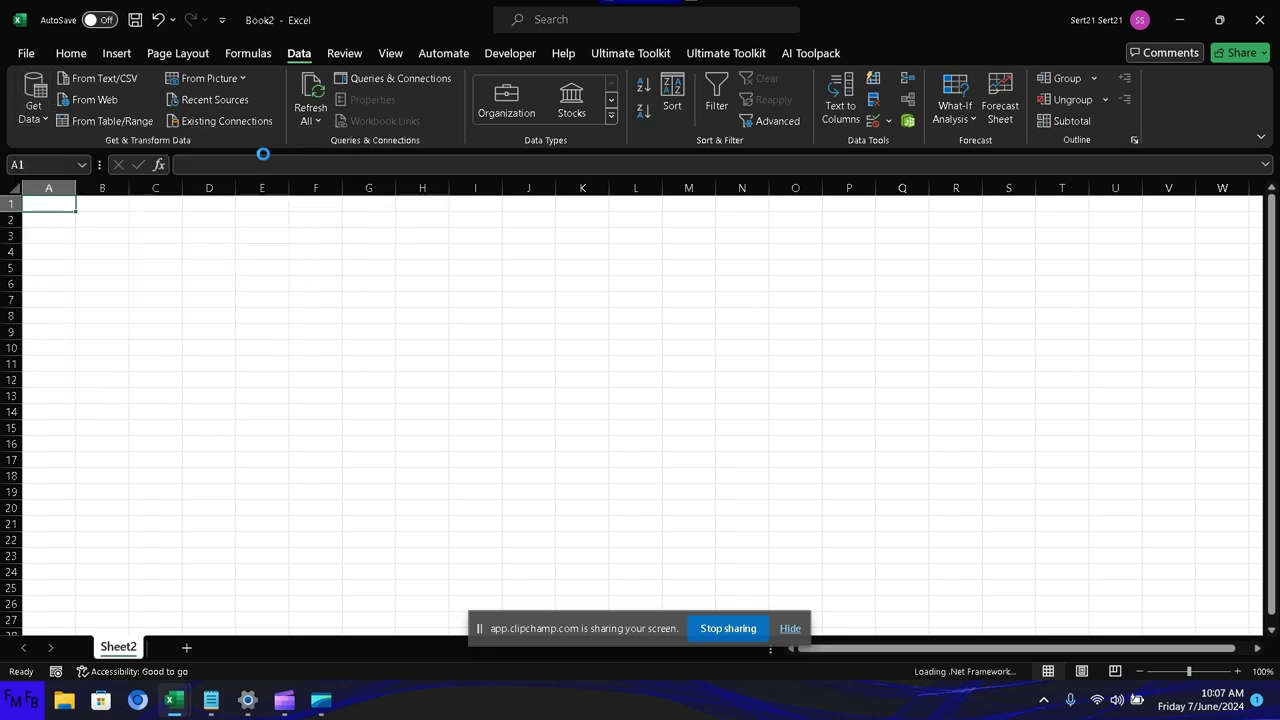
- Open Prueba.xlsx, preview its Sheet1 in the Navigator, and choose Load To
left_click(256, 160)
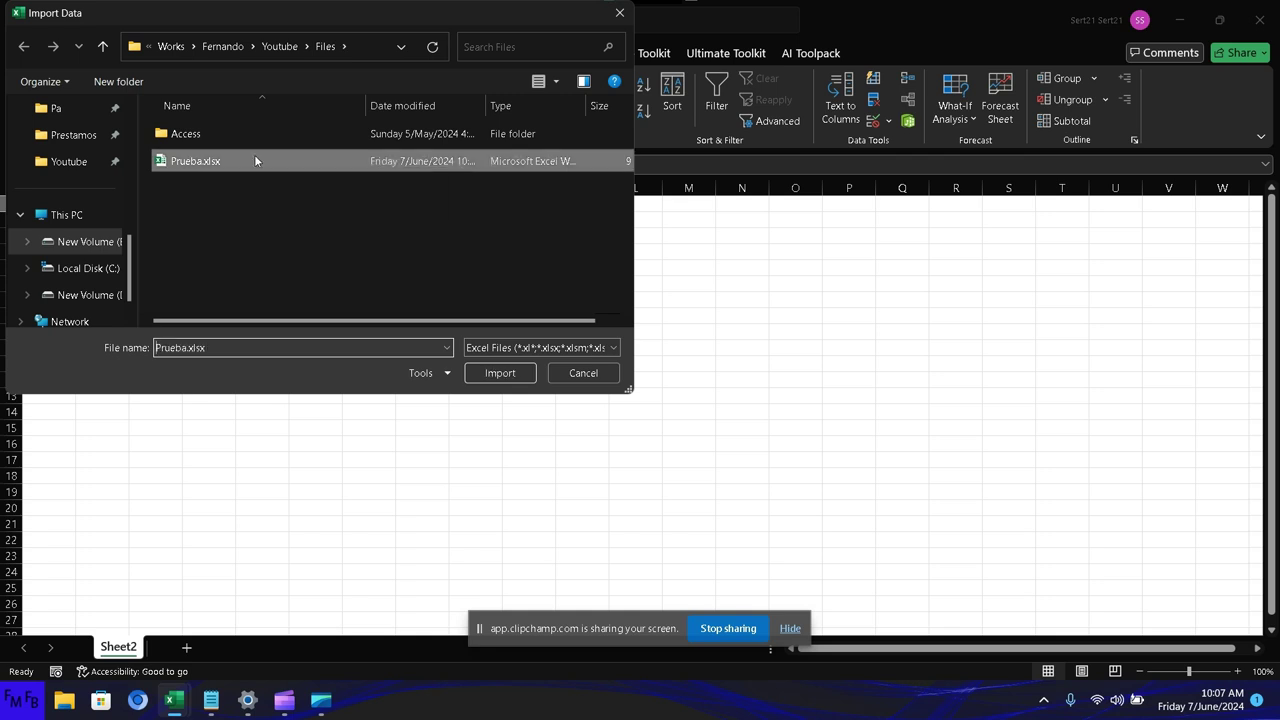
double_click(255, 160)
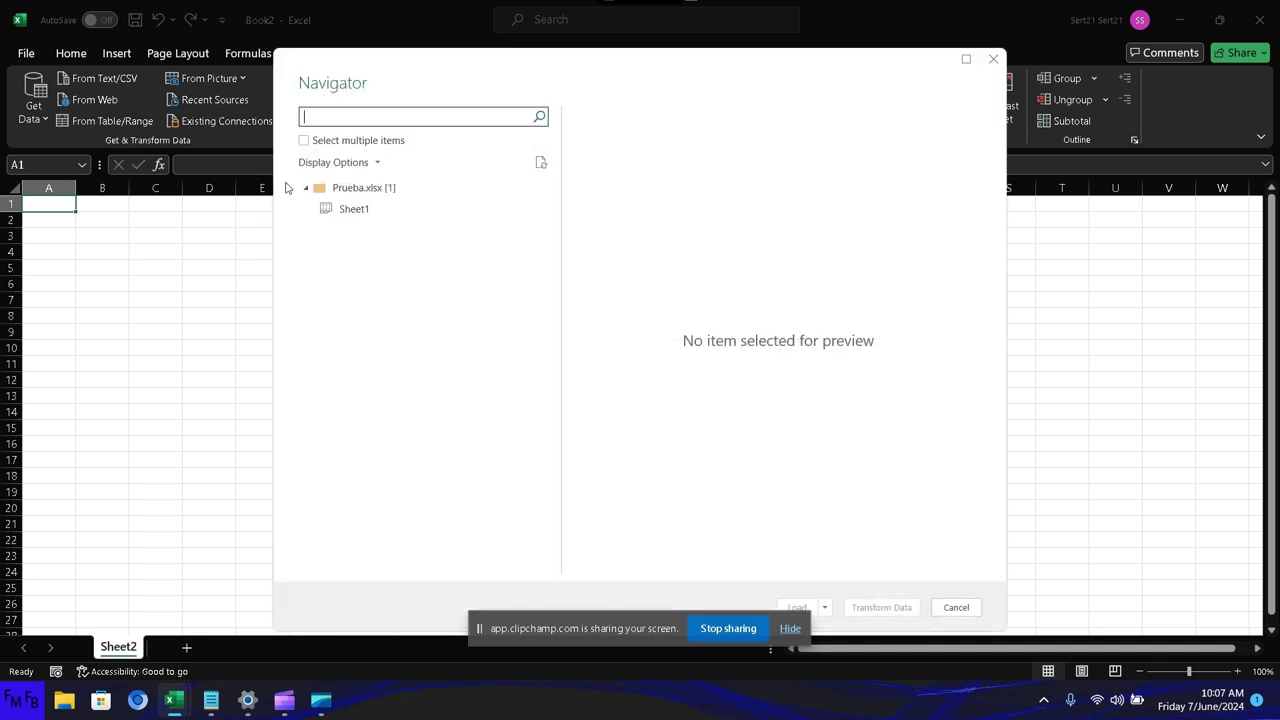
left_click(350, 210)
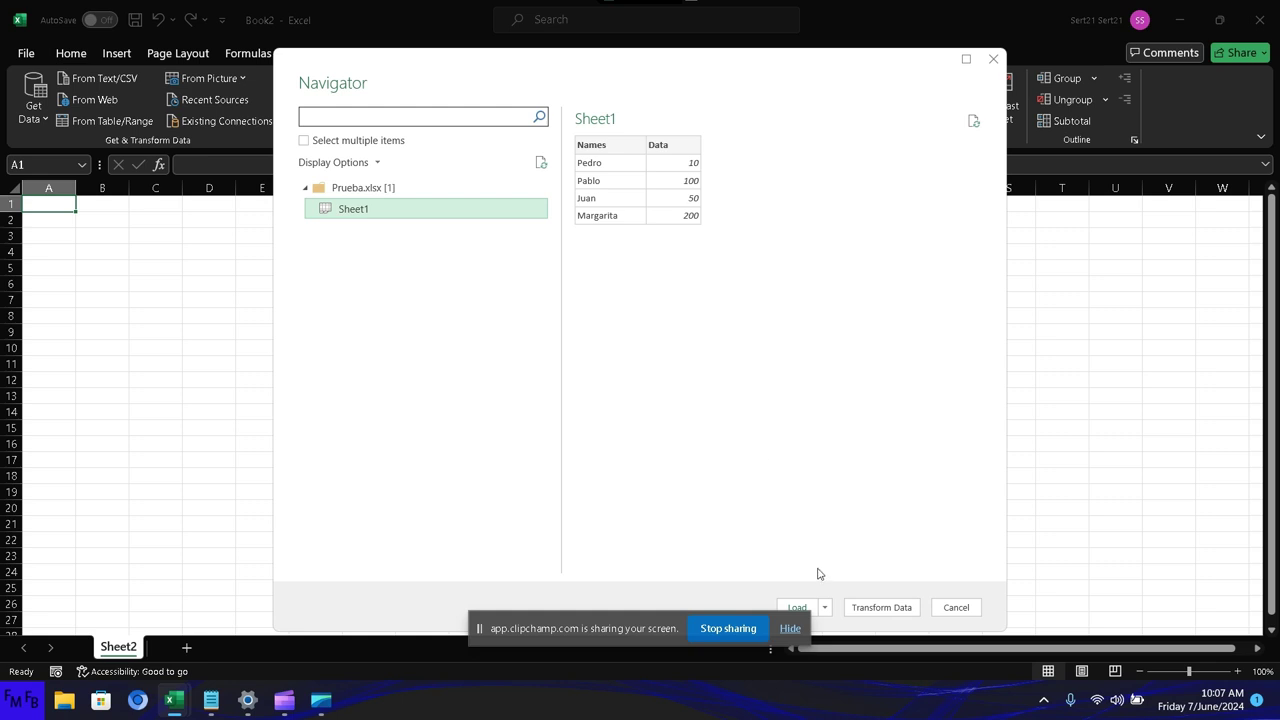
left_click_drag(838, 72, 1030, 58)
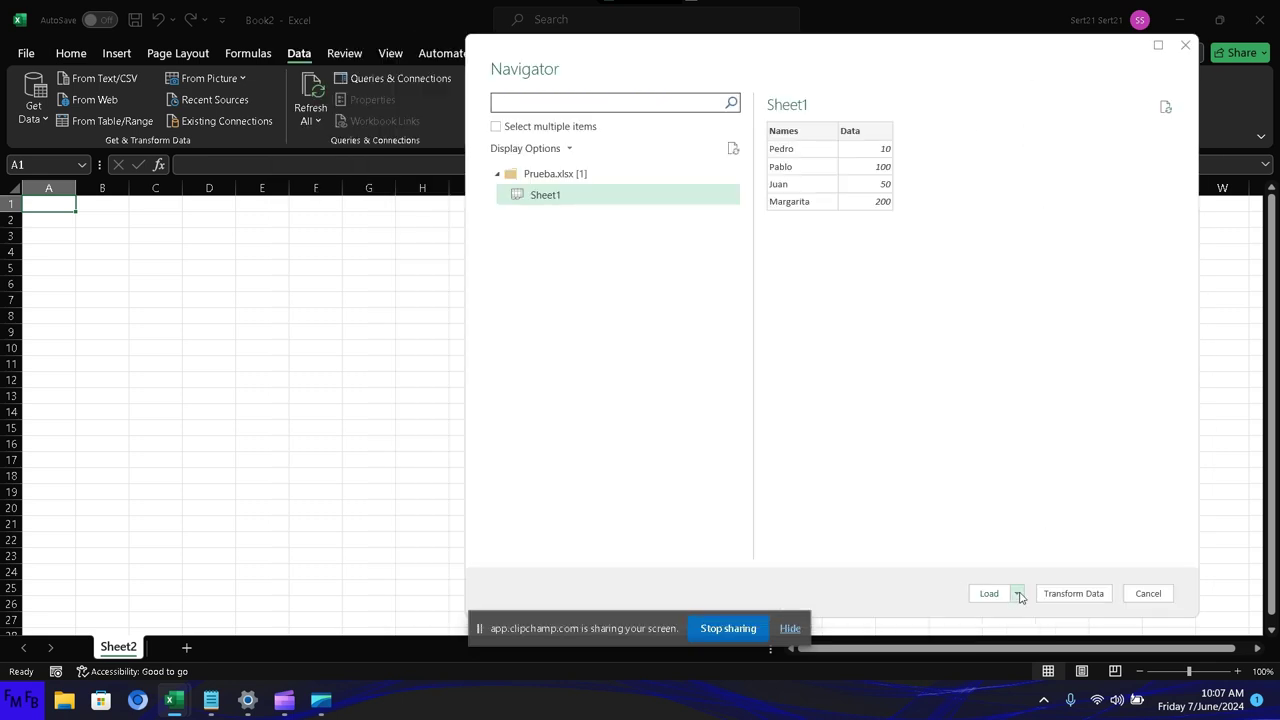
left_click(1017, 594)
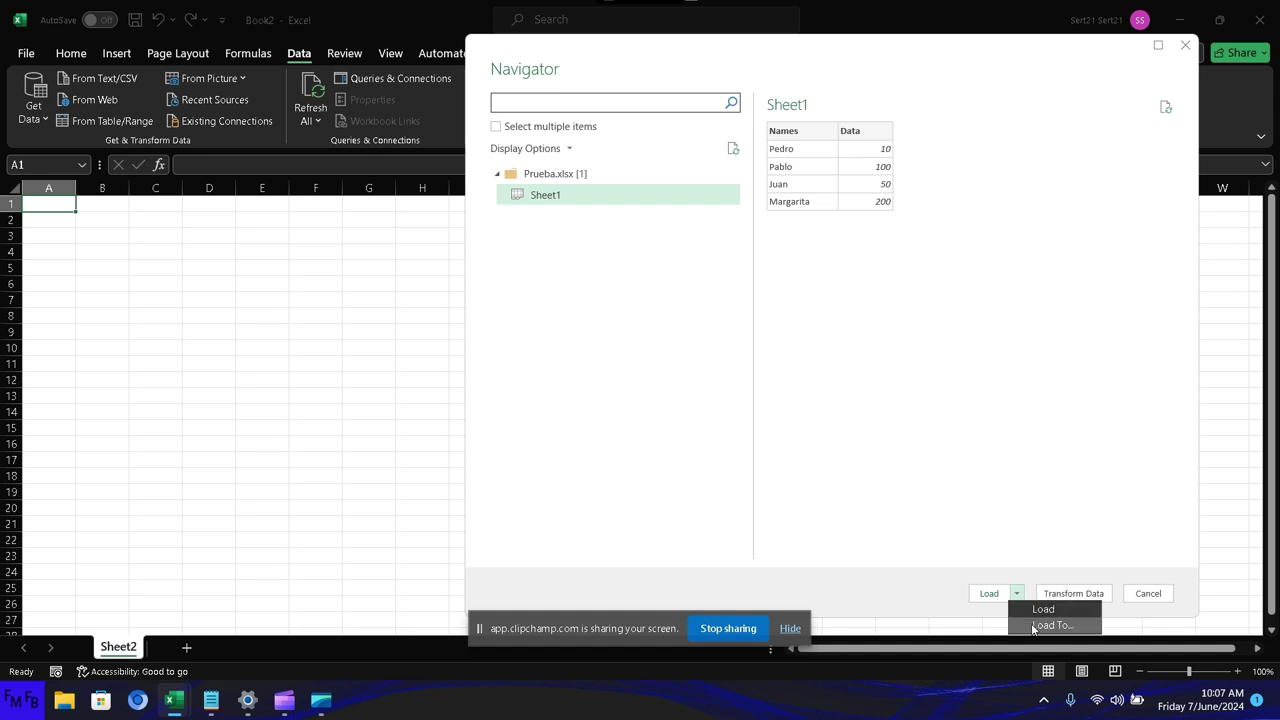
left_click(1032, 624)
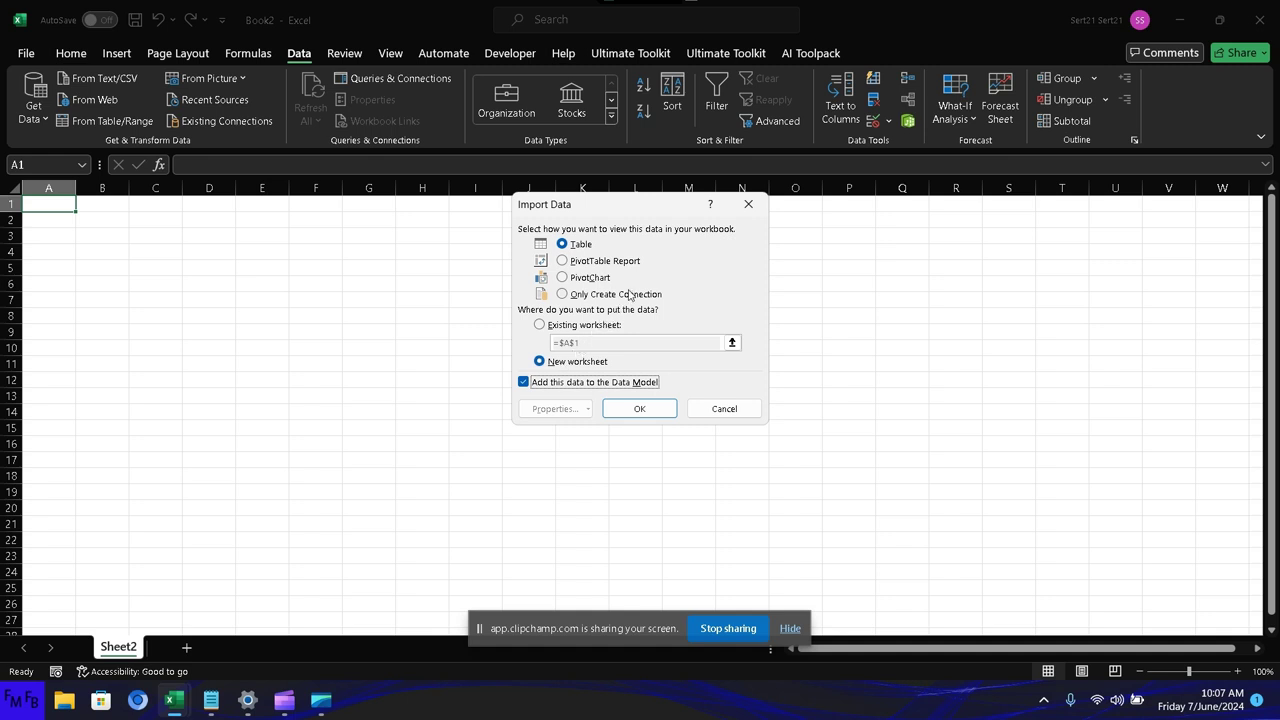
- Load Sheet1 with Only Create Connection and confirm the import
left_click(633, 293)
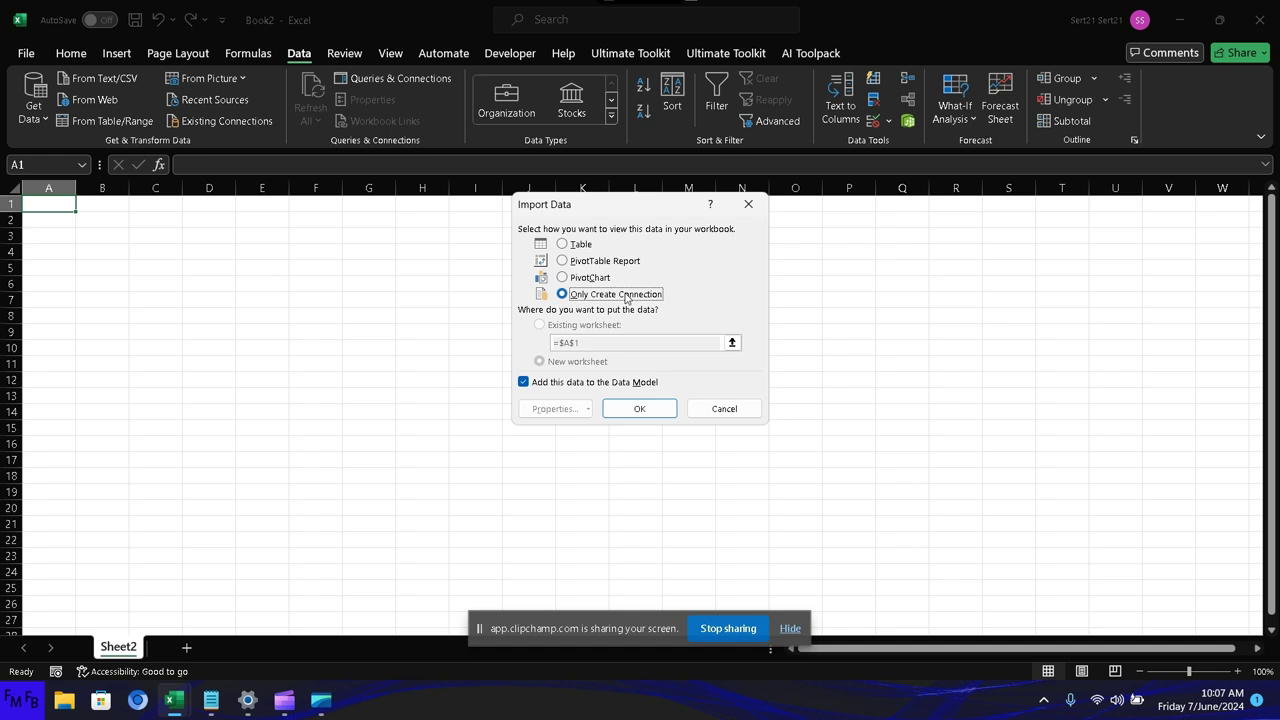
left_click(634, 410)
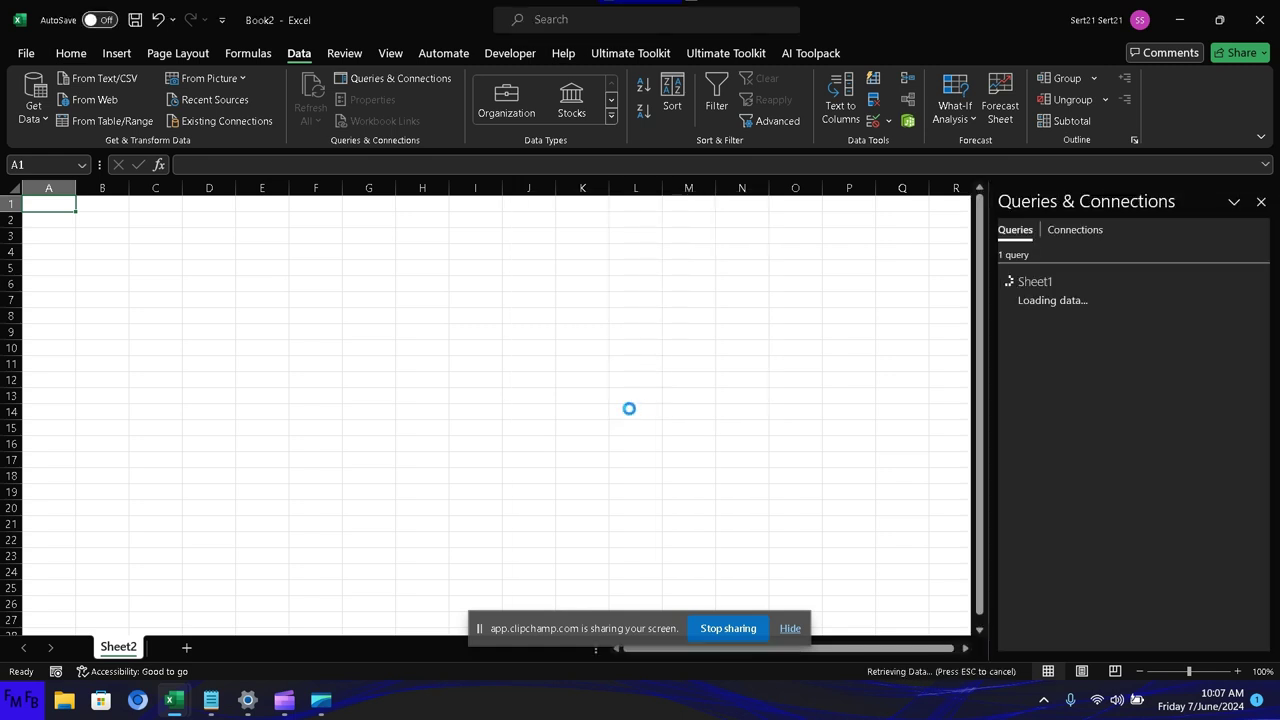